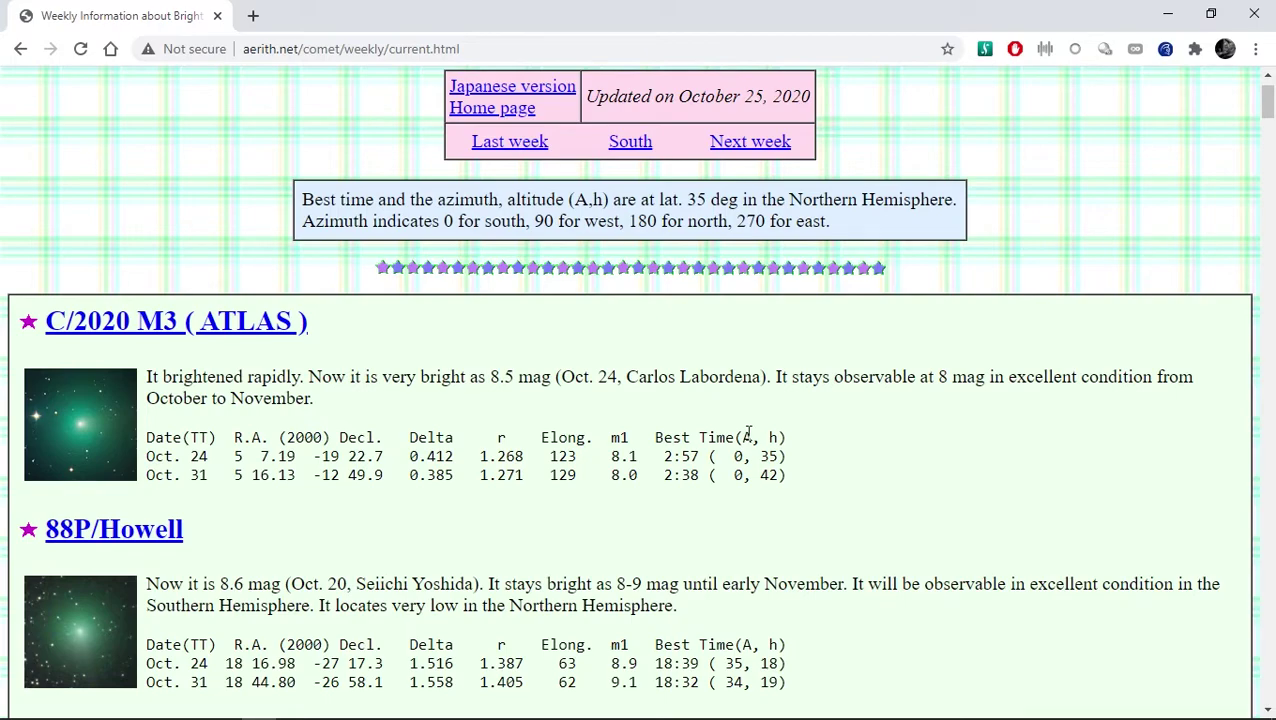
Step: Open Stellarium's Configuration and show the Solar System Editor plug-in details (version 0.2.7)
{"action": "mouse_move", "coordinate": [493, 710]}
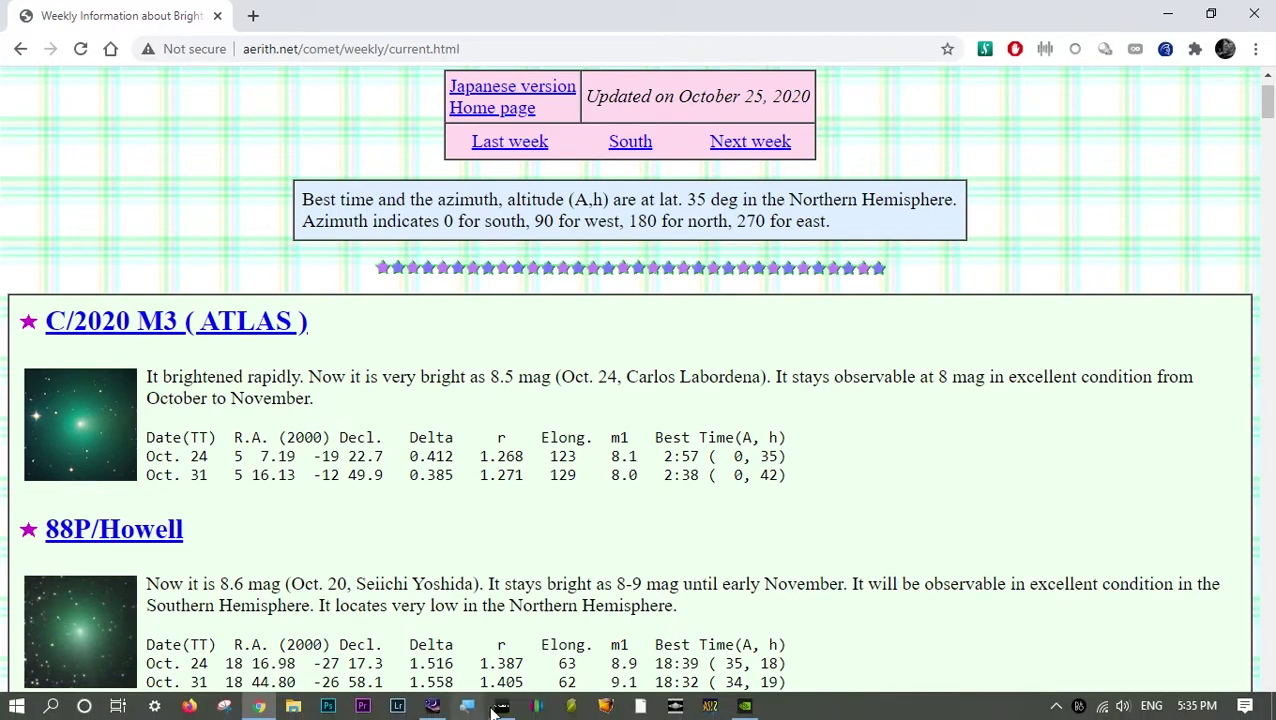
{"action": "left_click", "coordinate": [433, 707]}
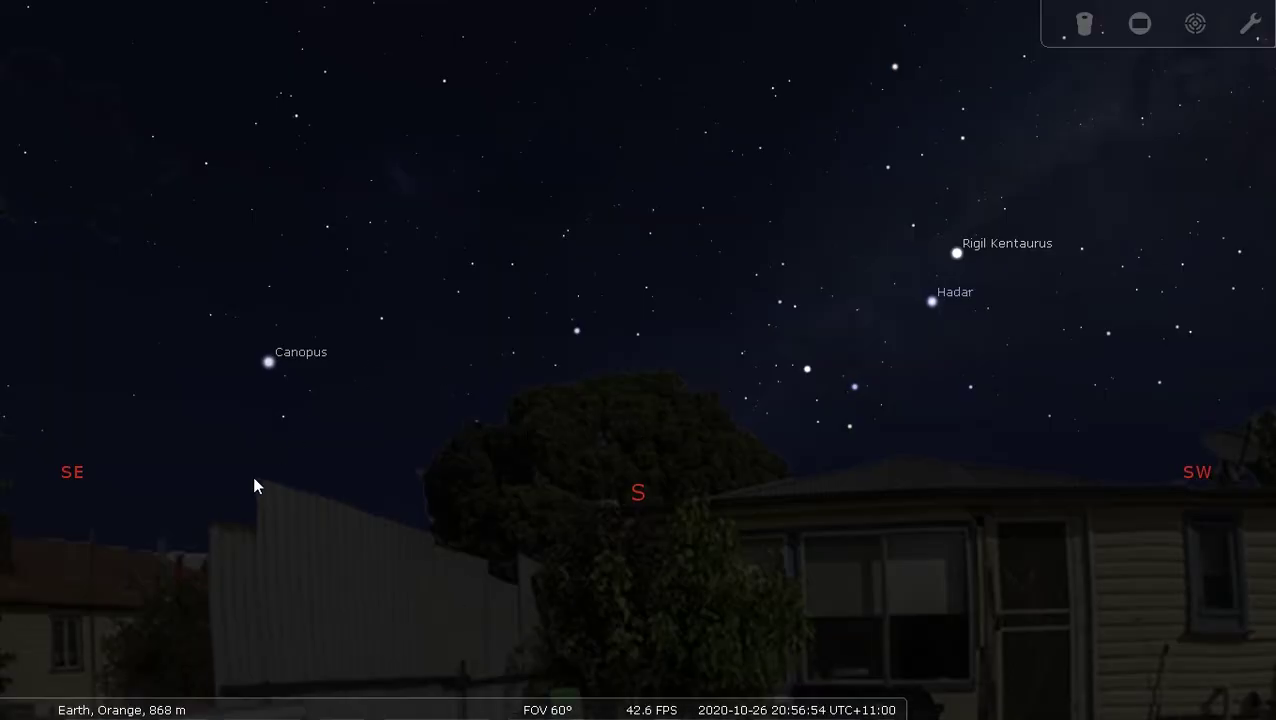
{"action": "mouse_move", "coordinate": [6, 468]}
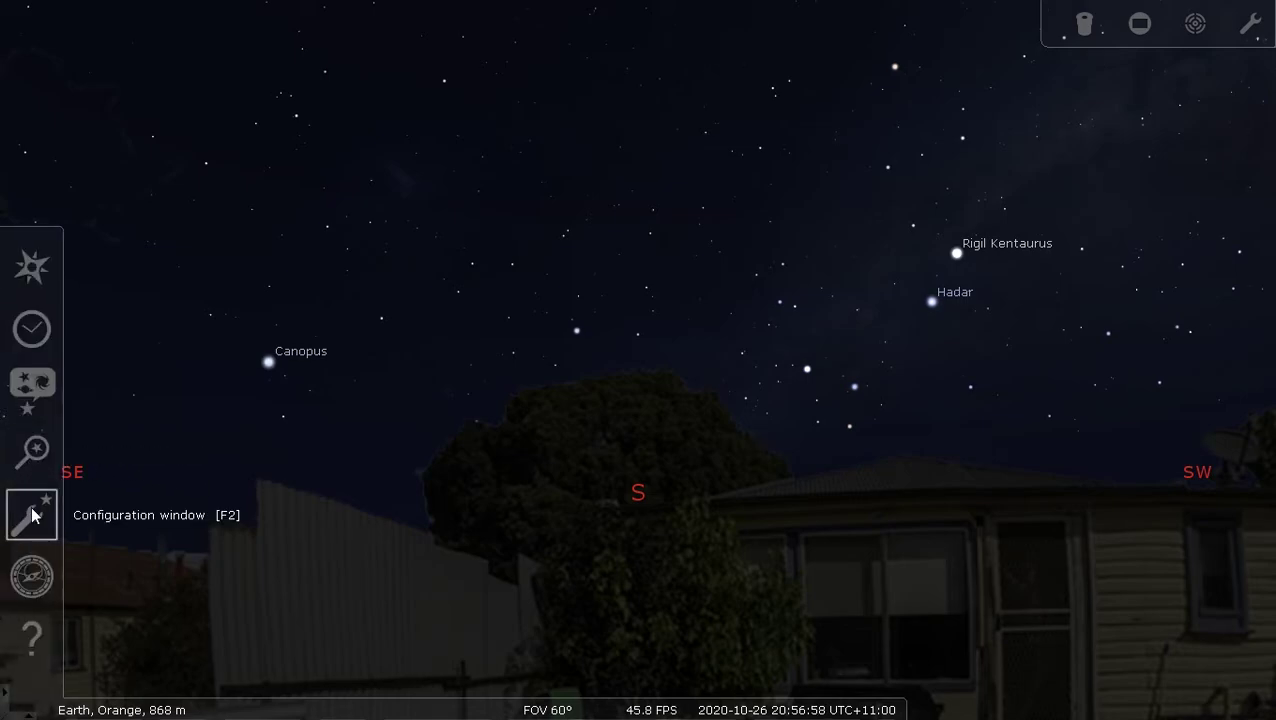
{"action": "left_click", "coordinate": [32, 514]}
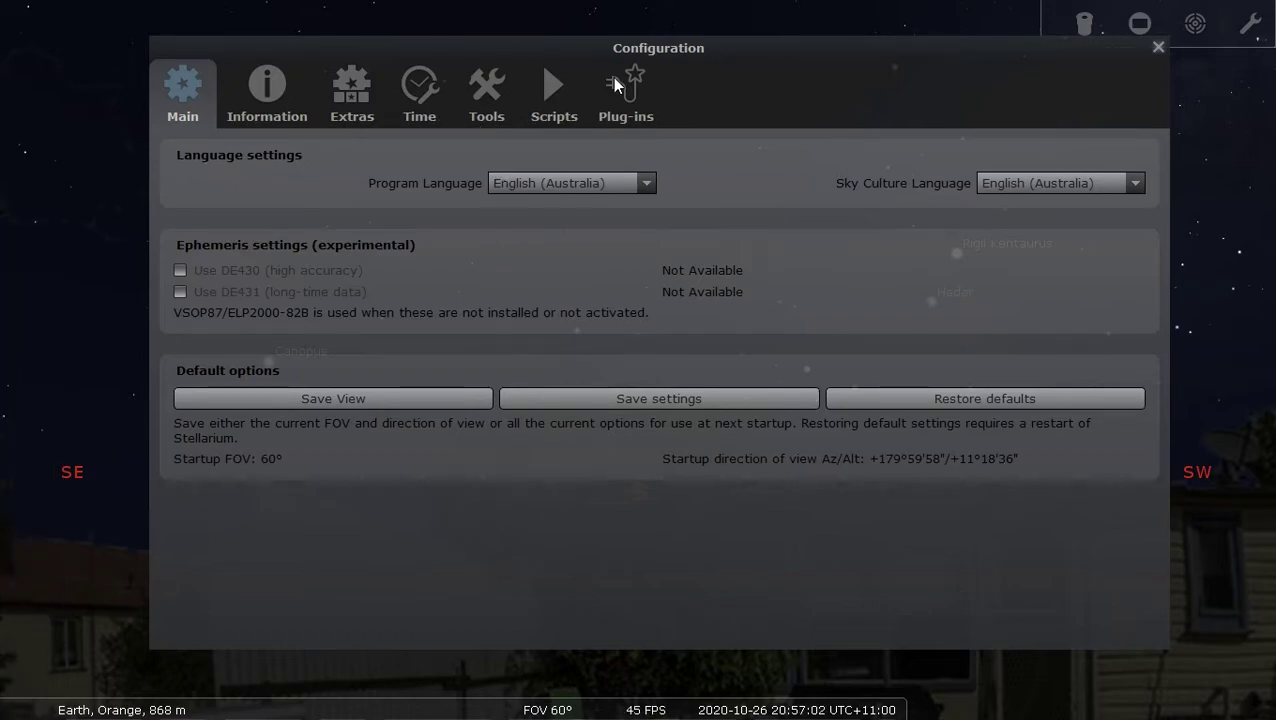
{"action": "left_click", "coordinate": [638, 91]}
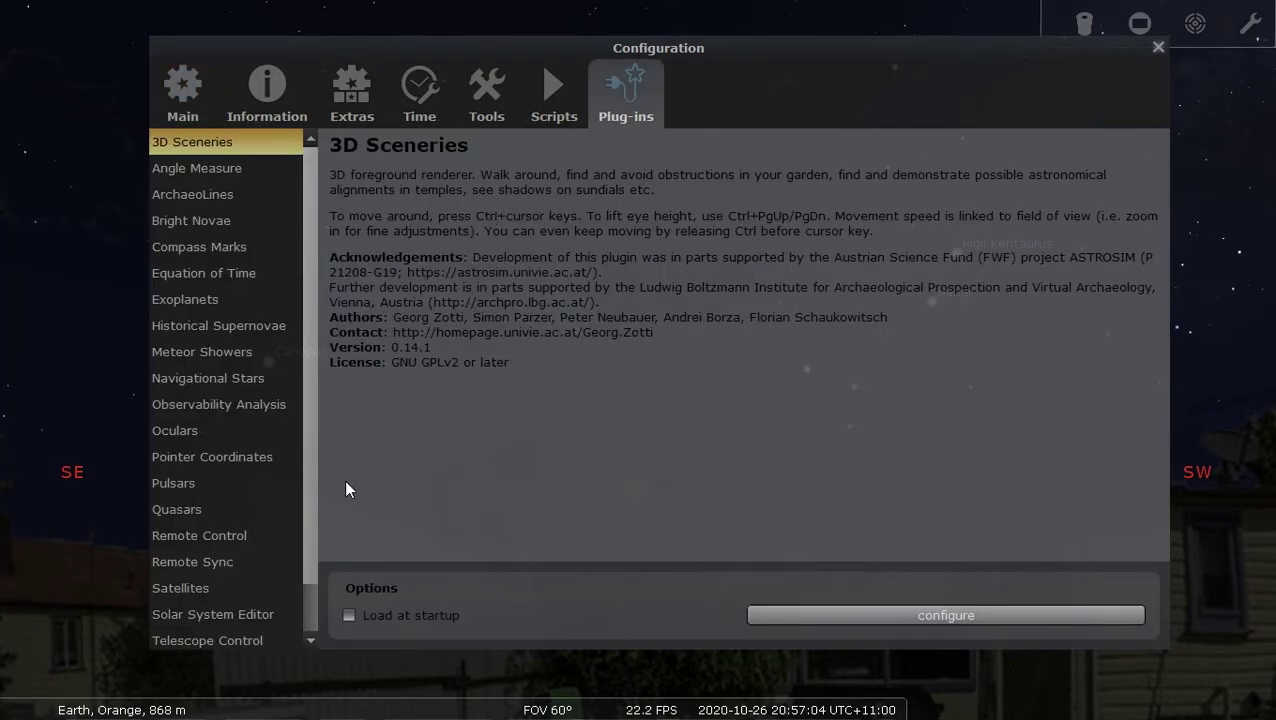
{"action": "scroll", "coordinate": [304, 560], "scroll_direction": "down", "scroll_amount": 2}
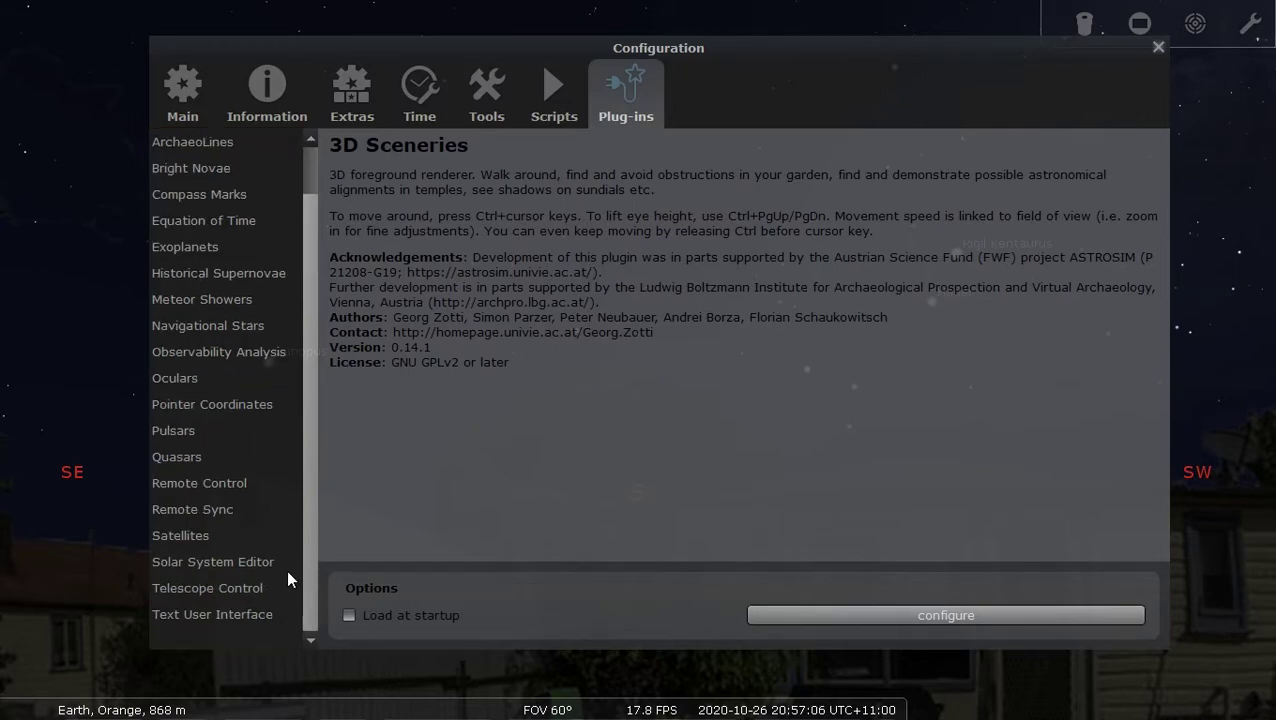
{"action": "left_click", "coordinate": [236, 566]}
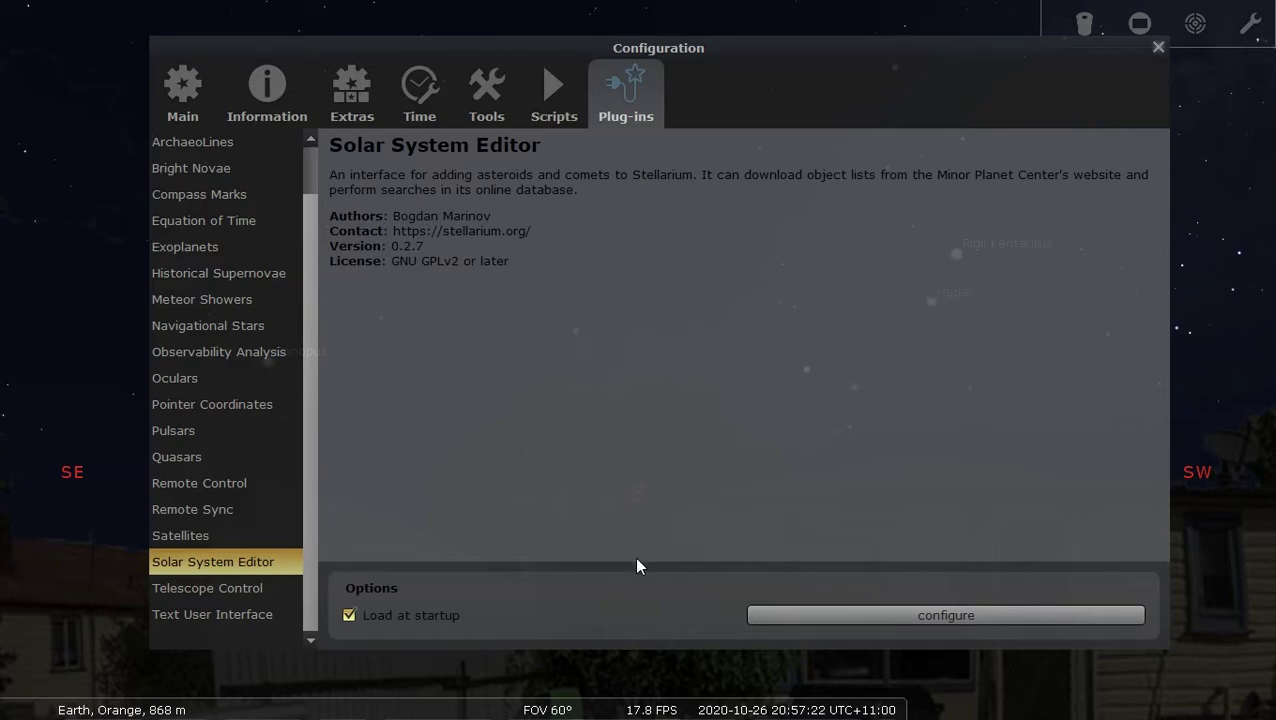
Step: Fetch comet orbital elements in MPC format from MPC's list of observable comets
{"action": "left_click", "coordinate": [950, 616]}
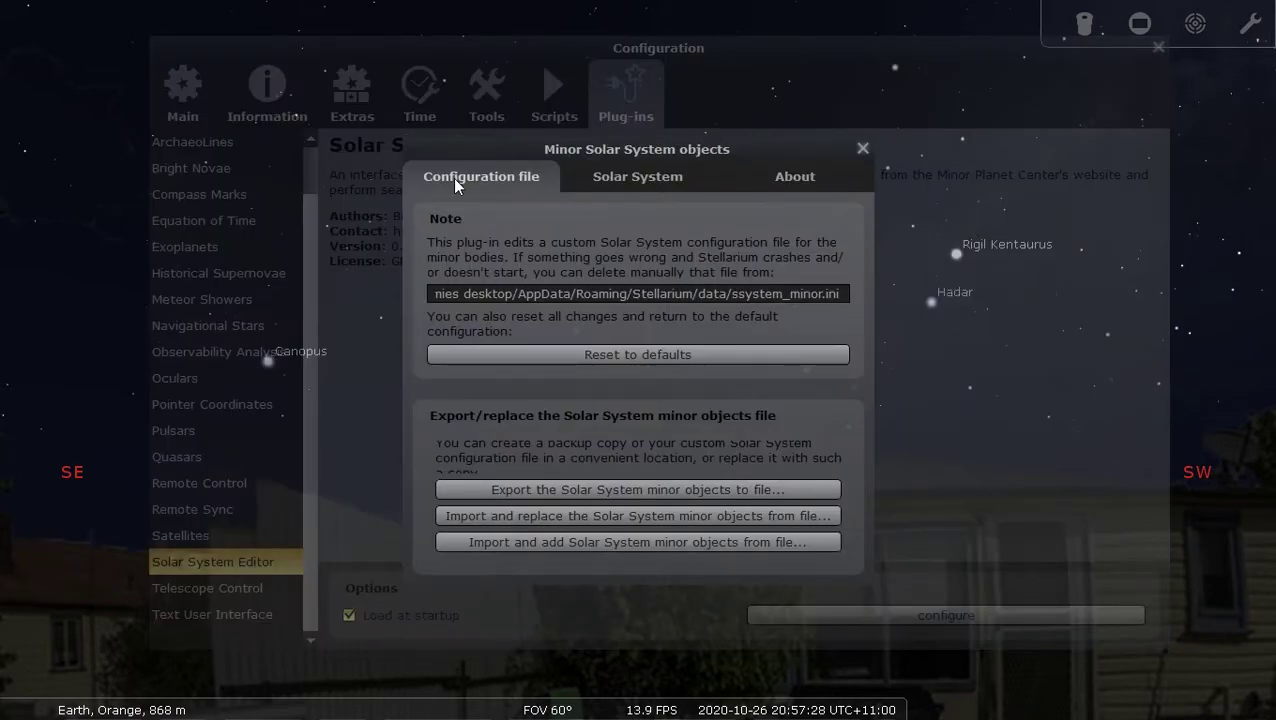
{"action": "left_click", "coordinate": [624, 184]}
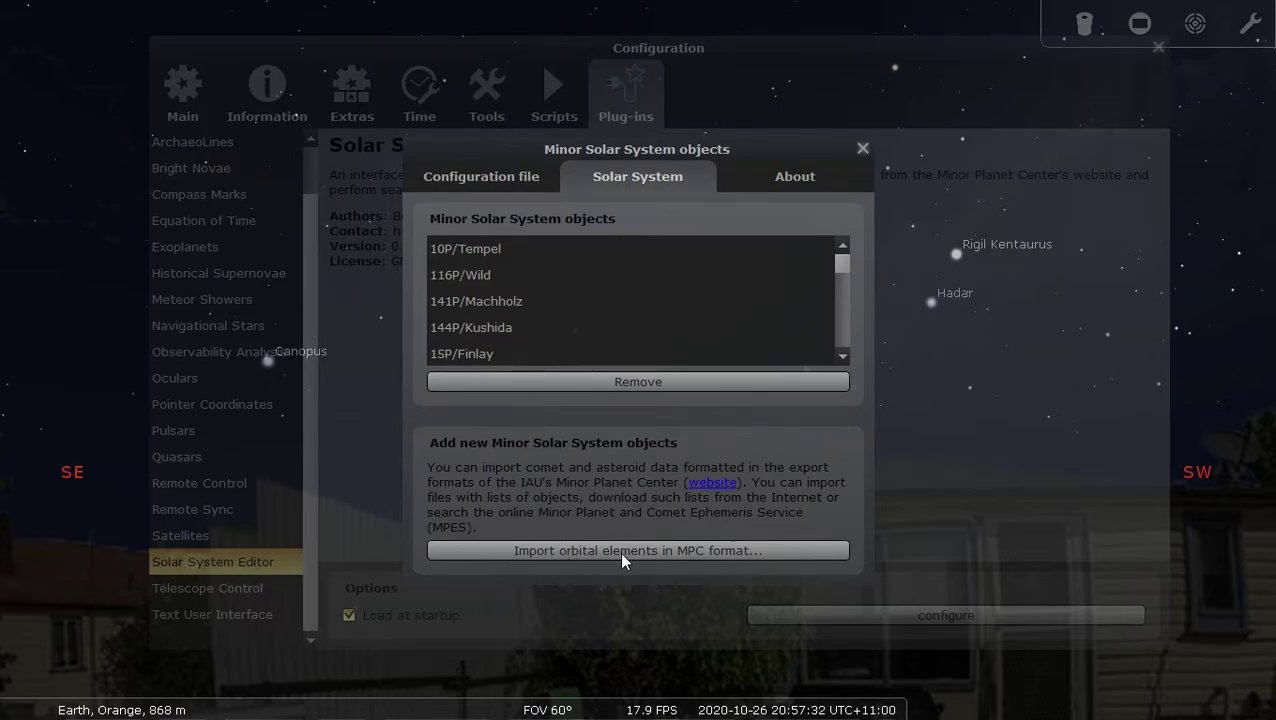
{"action": "left_click", "coordinate": [655, 552]}
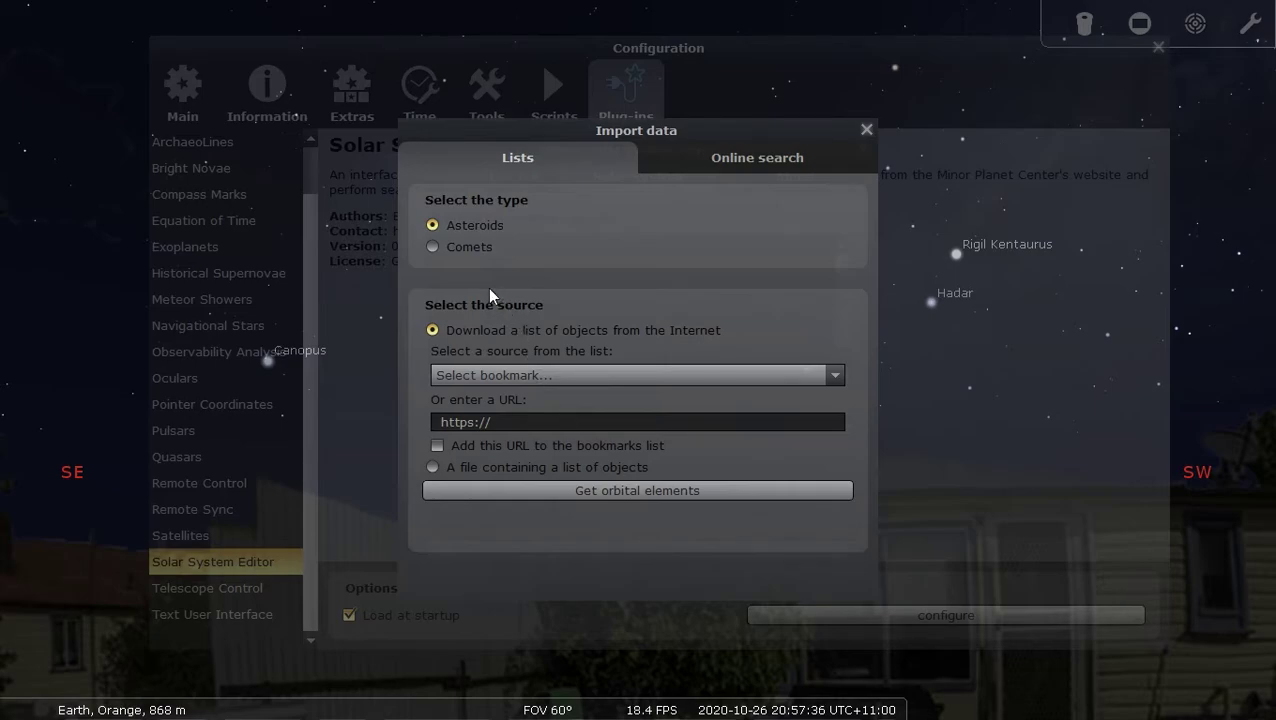
{"action": "left_click", "coordinate": [433, 248]}
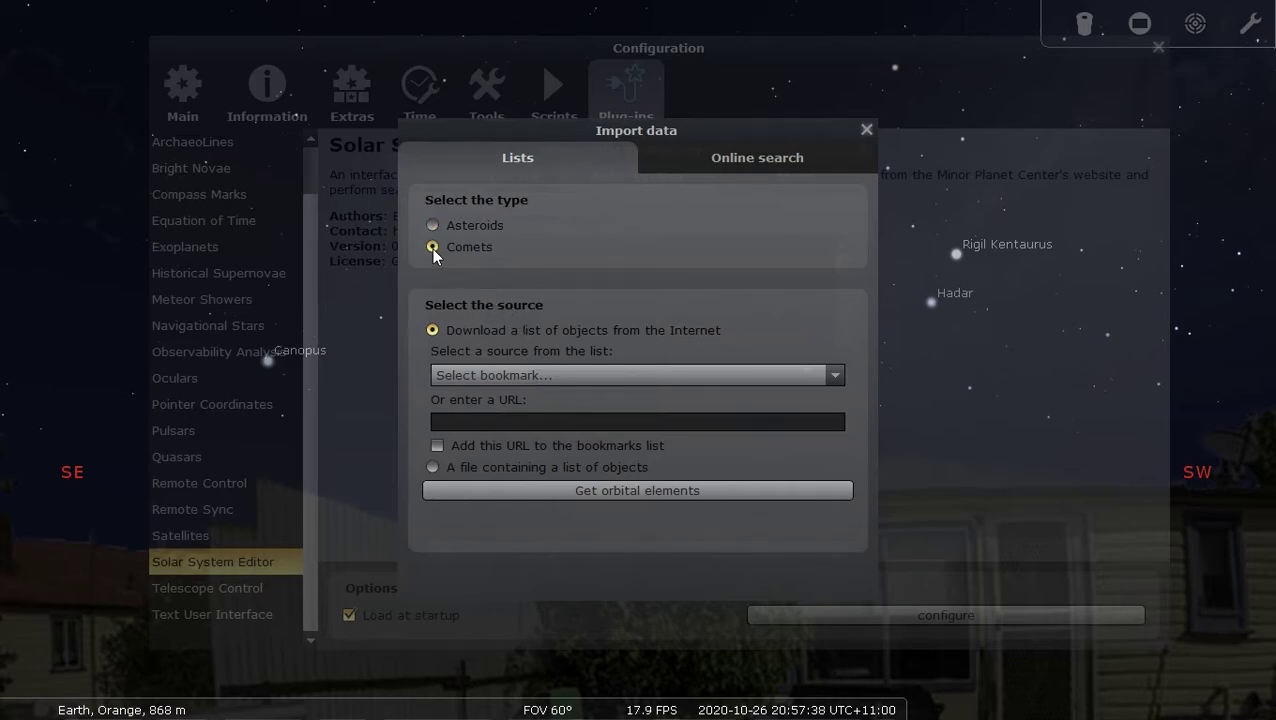
{"action": "left_click", "coordinate": [834, 376]}
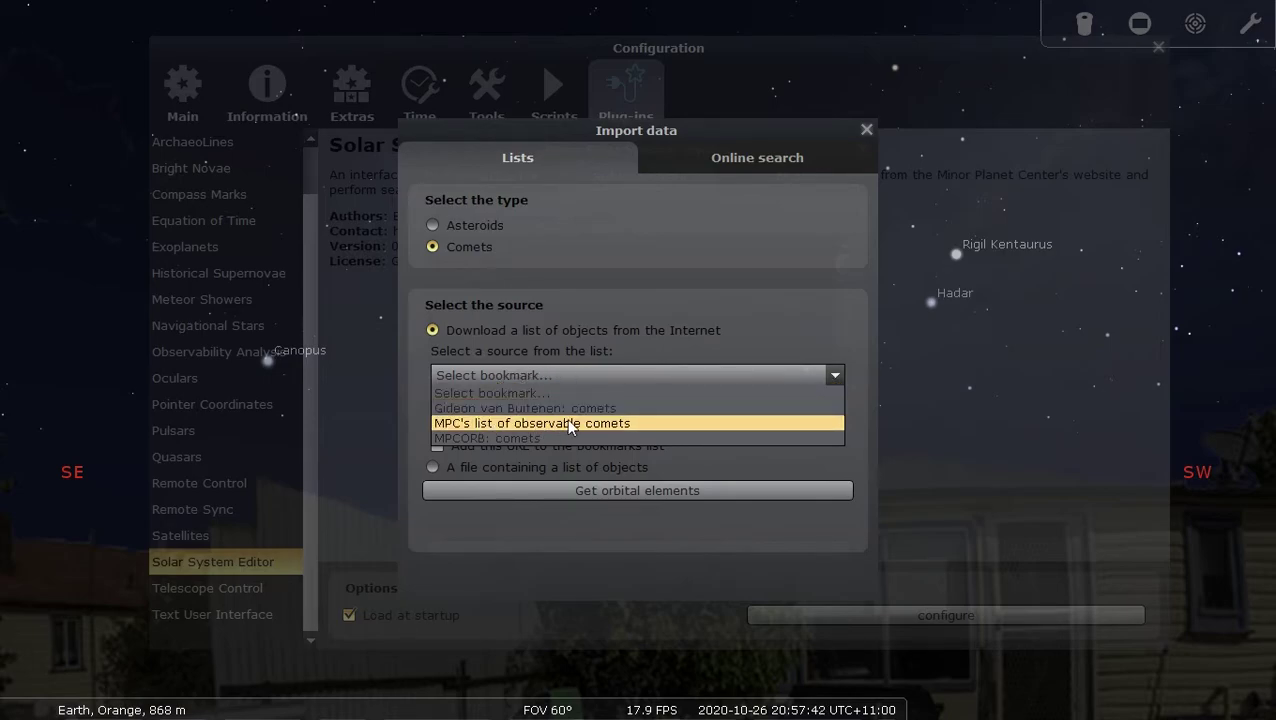
{"action": "left_click", "coordinate": [630, 424]}
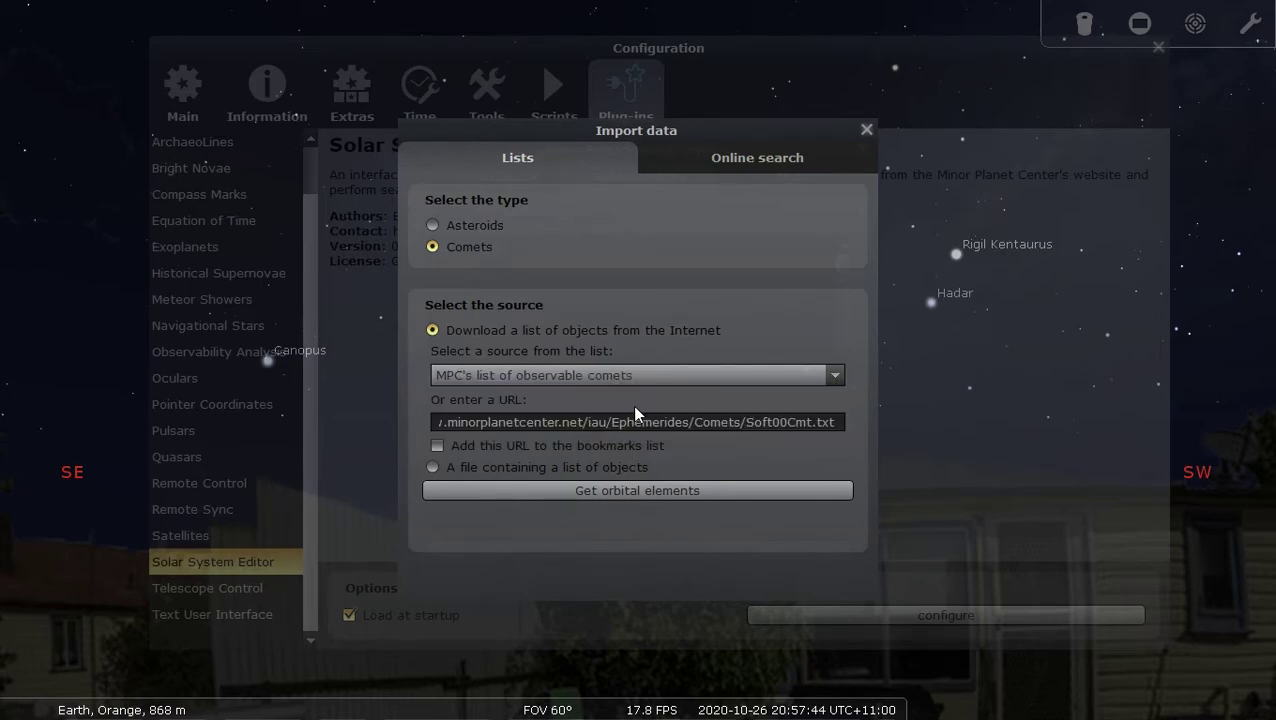
{"action": "left_click", "coordinate": [659, 491]}
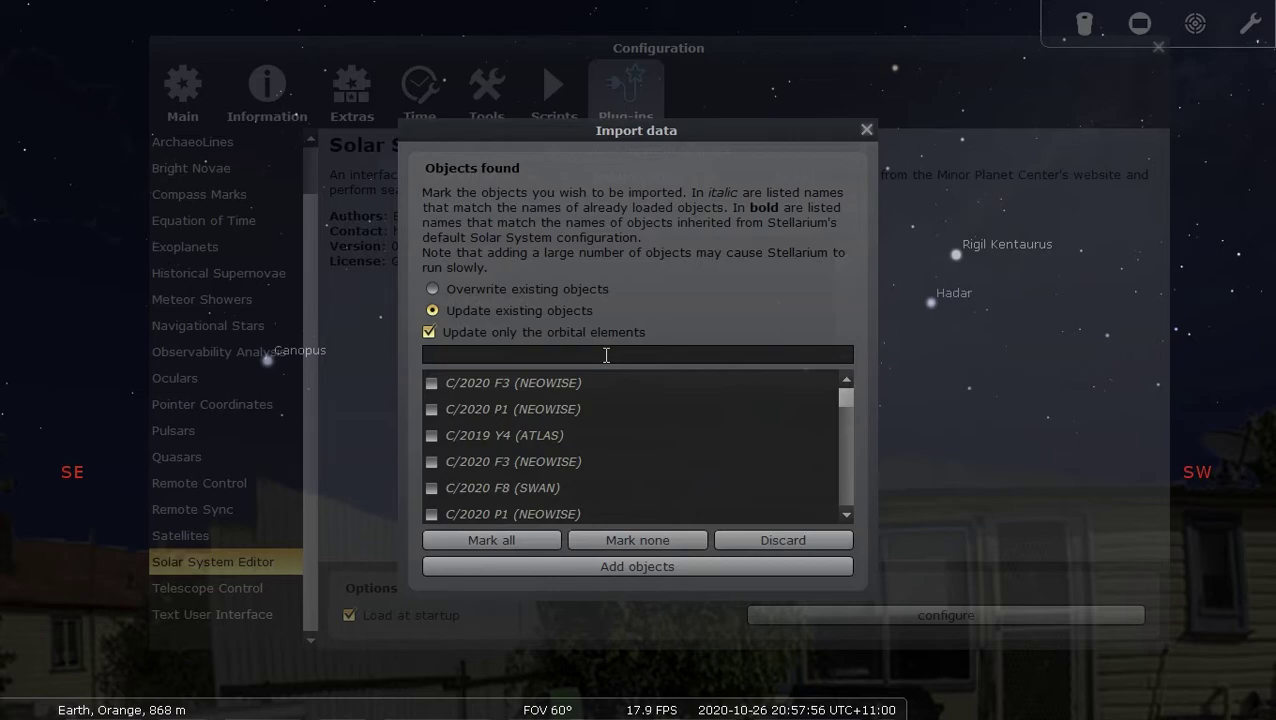
Step: Filter the found comets for 'c/2020 m3' and add C/2020 M3 (ATLAS) to Stellarium
{"action": "type", "text": "c/2020"}
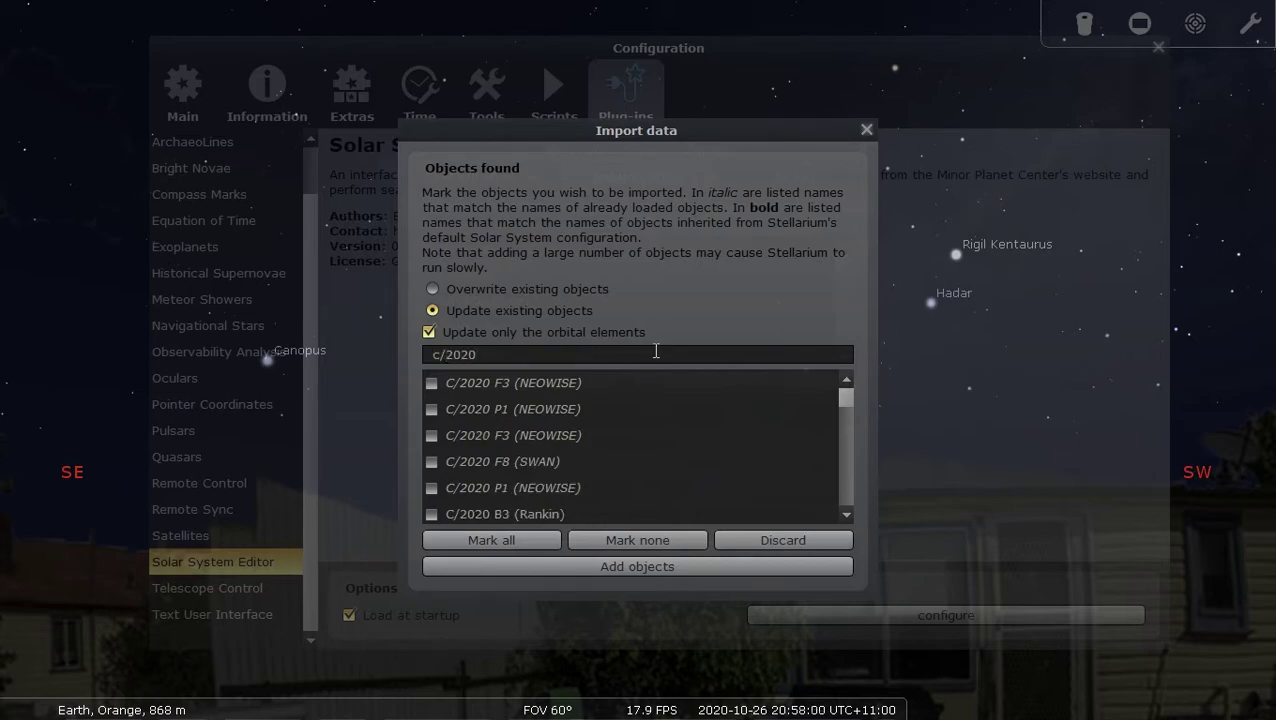
{"action": "type", "text": " f3"}
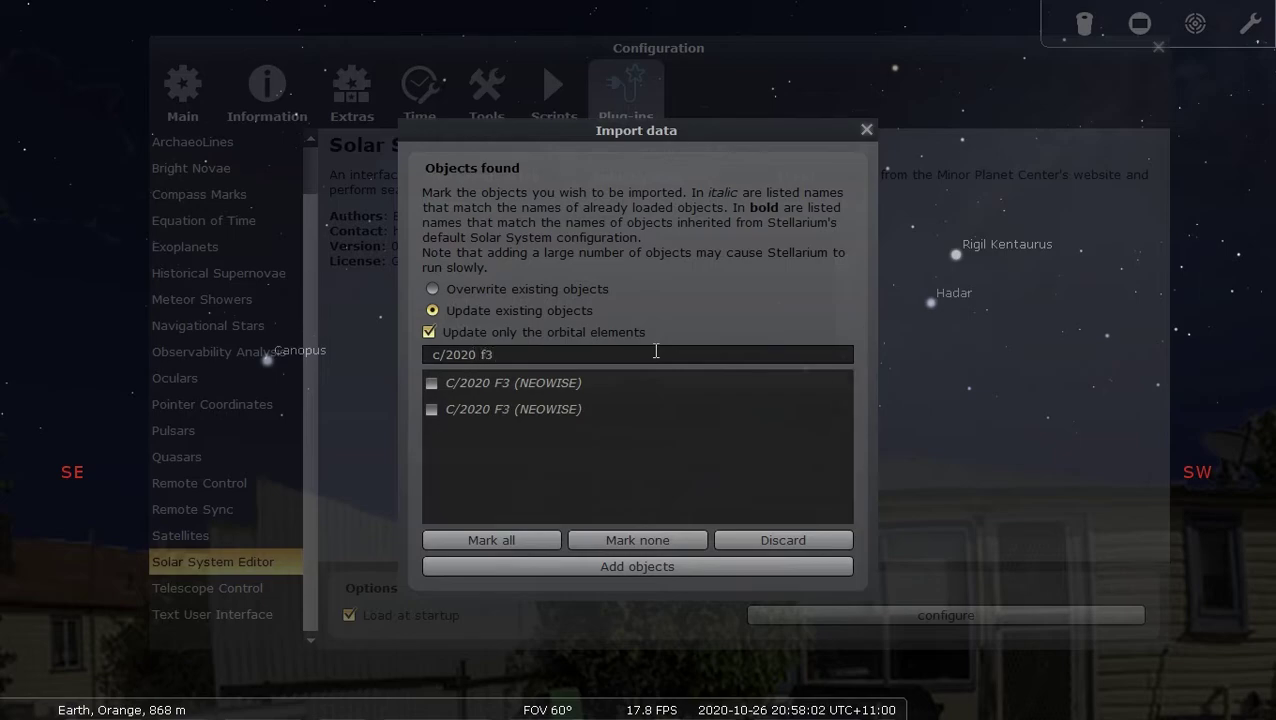
{"action": "key", "text": "BackSpace"}
{"action": "key", "text": "BackSpace"}
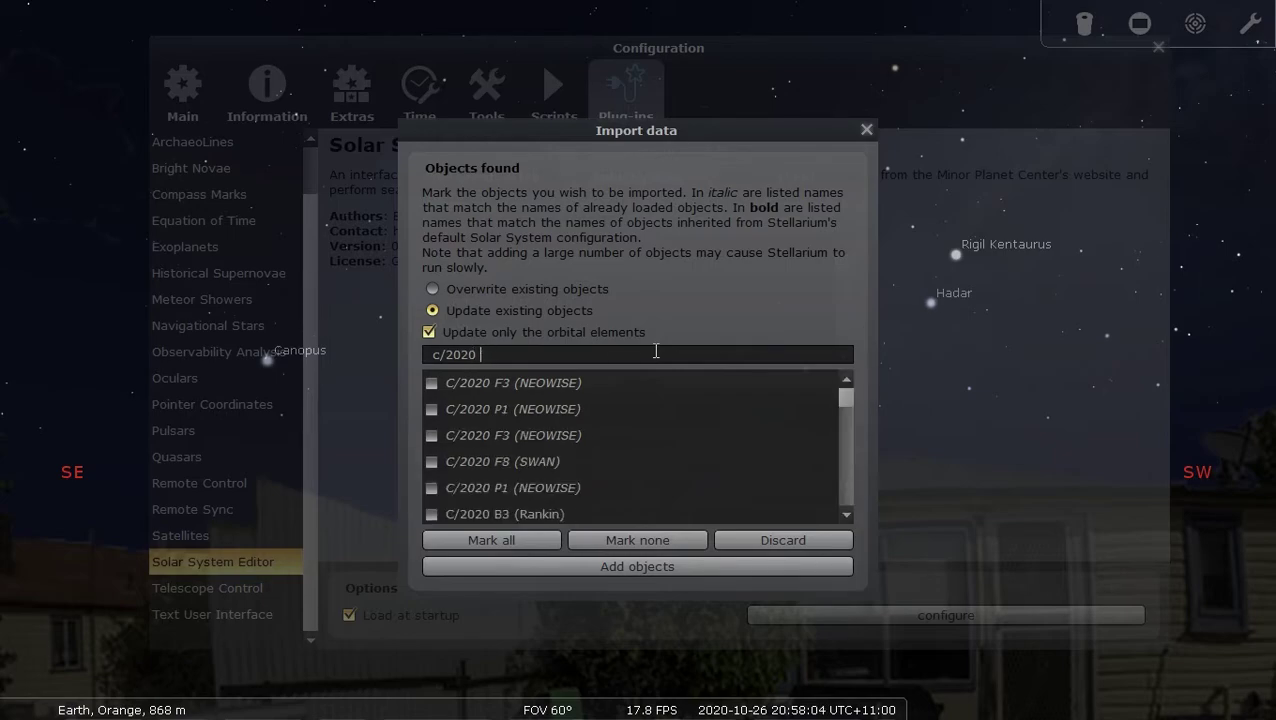
{"action": "type", "text": "m"}
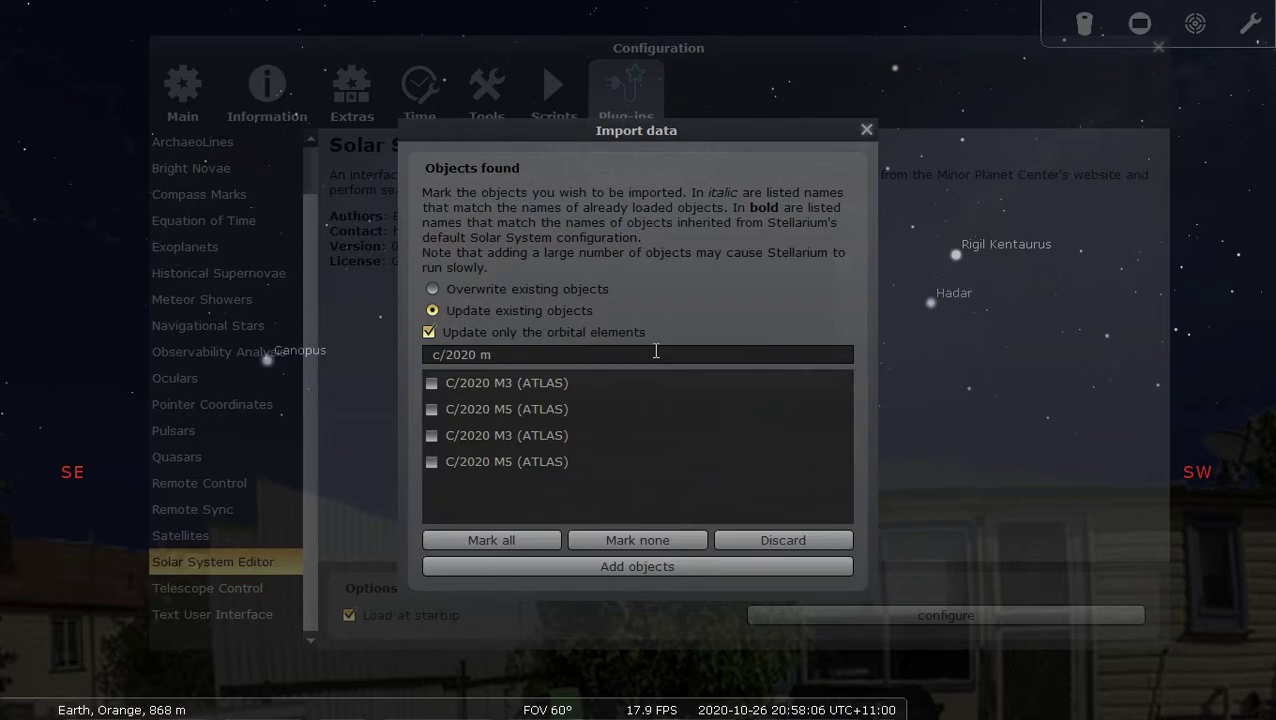
{"action": "type", "text": "3"}
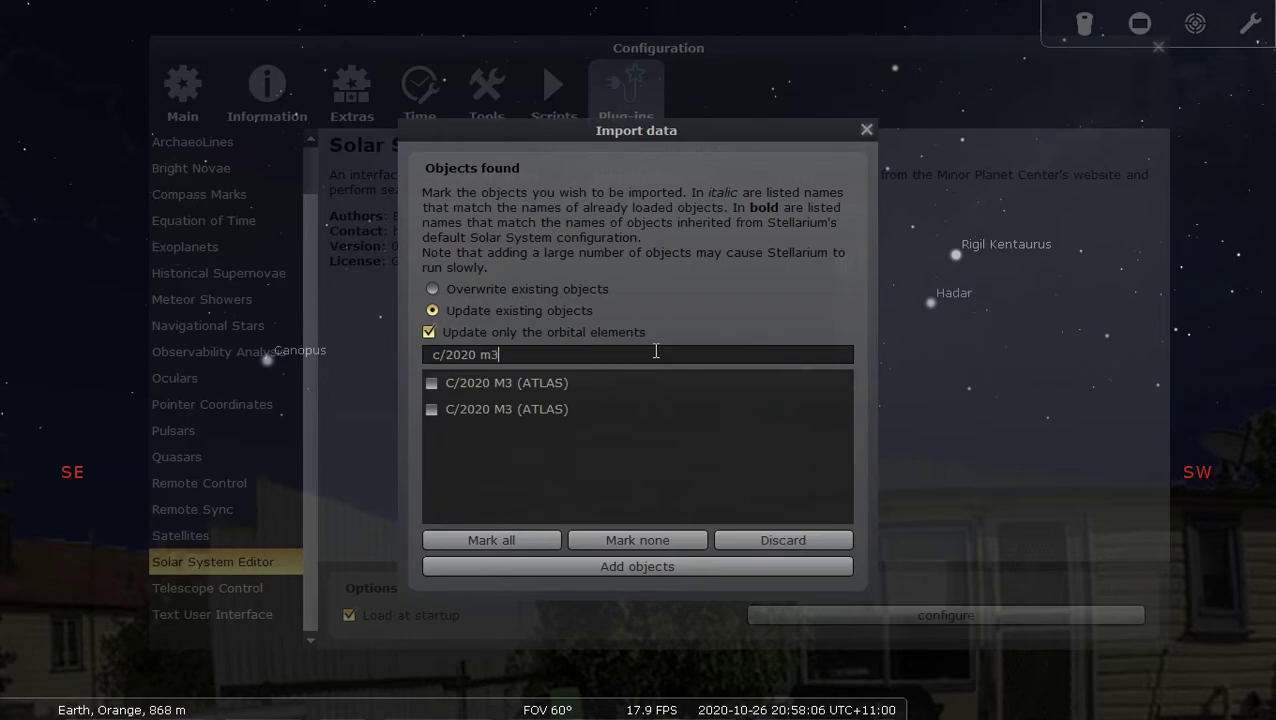
{"action": "left_click", "coordinate": [433, 384]}
{"action": "left_click", "coordinate": [642, 570]}
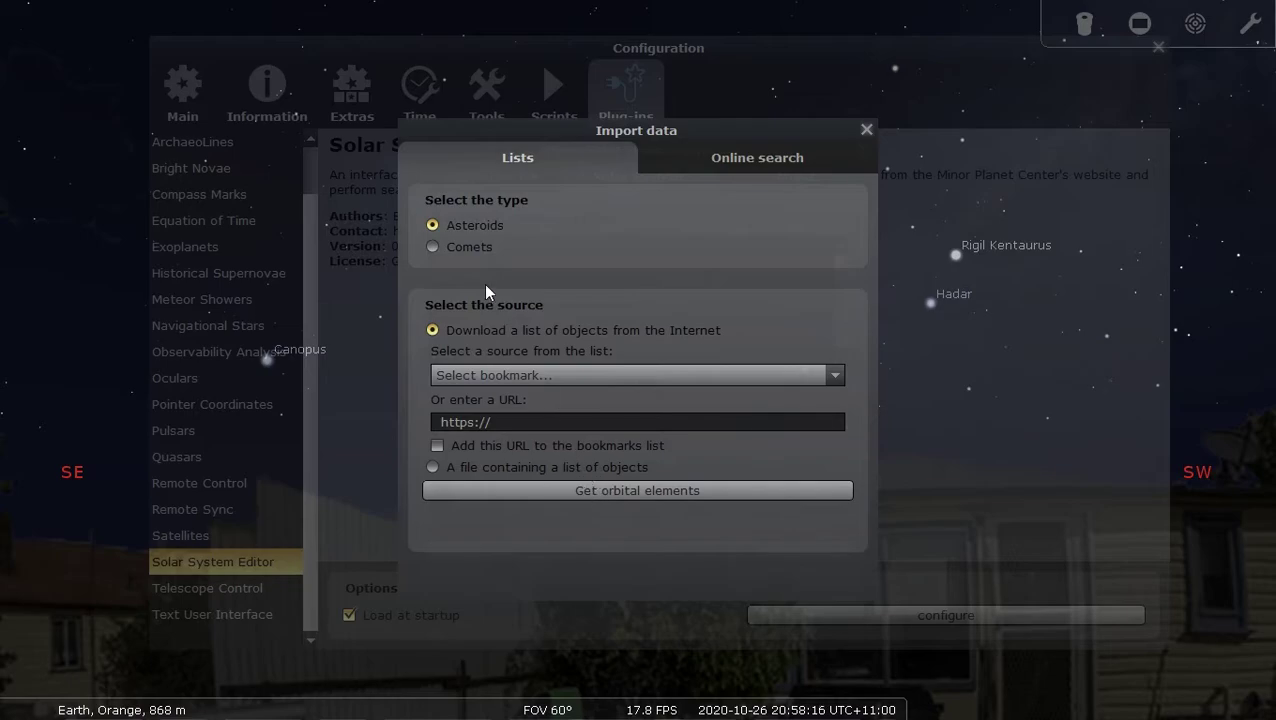
Step: Re-download comet orbital elements from MPC's list of observable comets
{"action": "left_click", "coordinate": [433, 247]}
{"action": "left_click", "coordinate": [834, 375]}
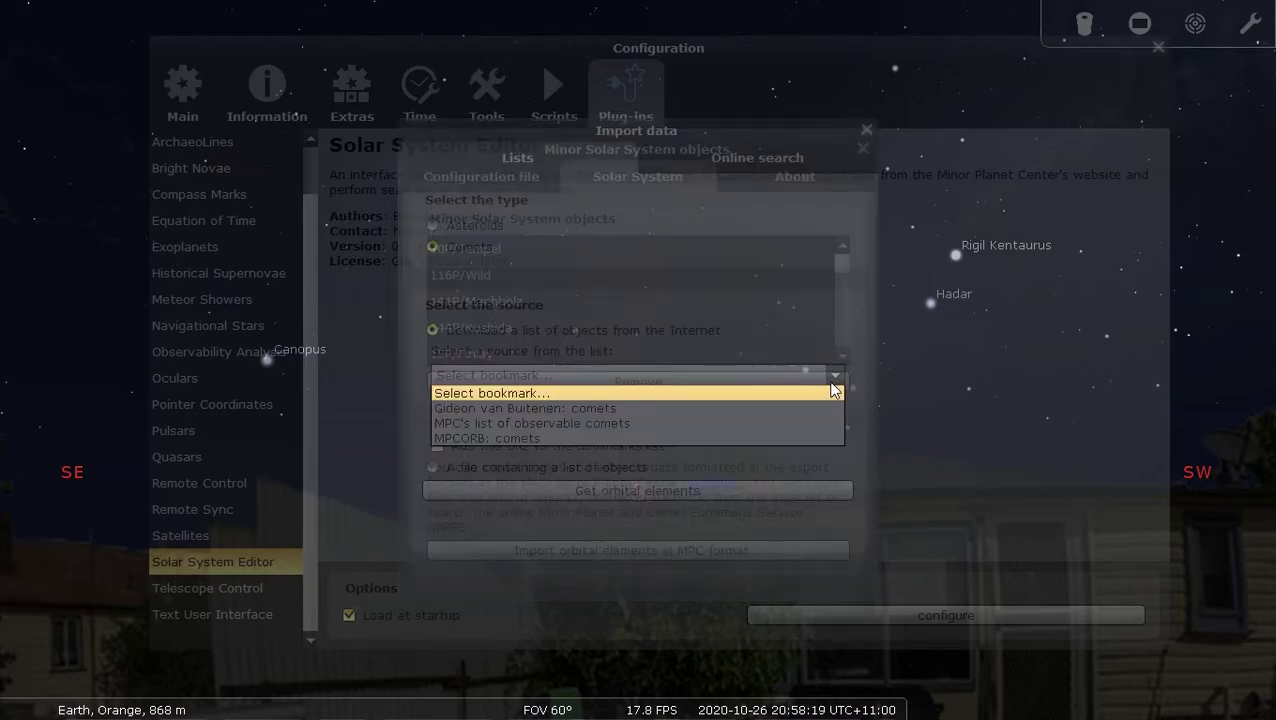
{"action": "left_click", "coordinate": [585, 426]}
{"action": "left_click", "coordinate": [667, 495]}
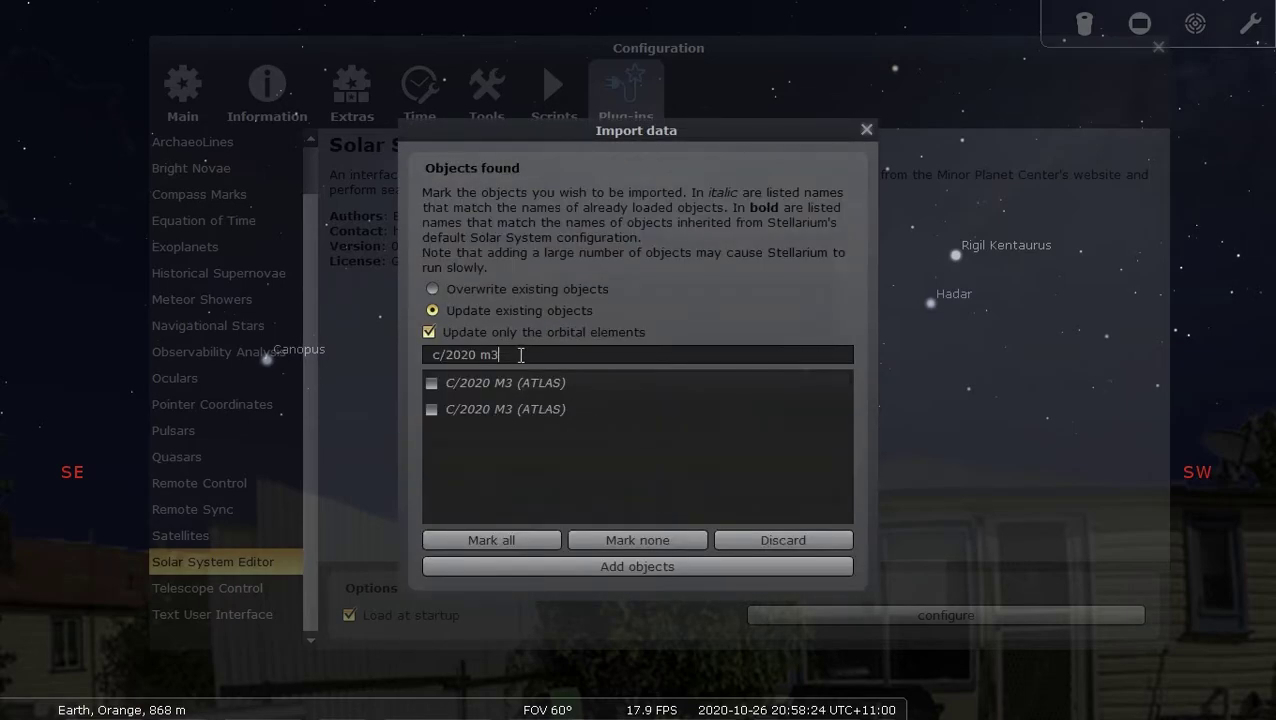
Step: Filter the comet list for '88' and add 88P/Howell to Stellarium
{"action": "left_click_drag", "start_coordinate": [520, 355], "coordinate": [432, 356]}
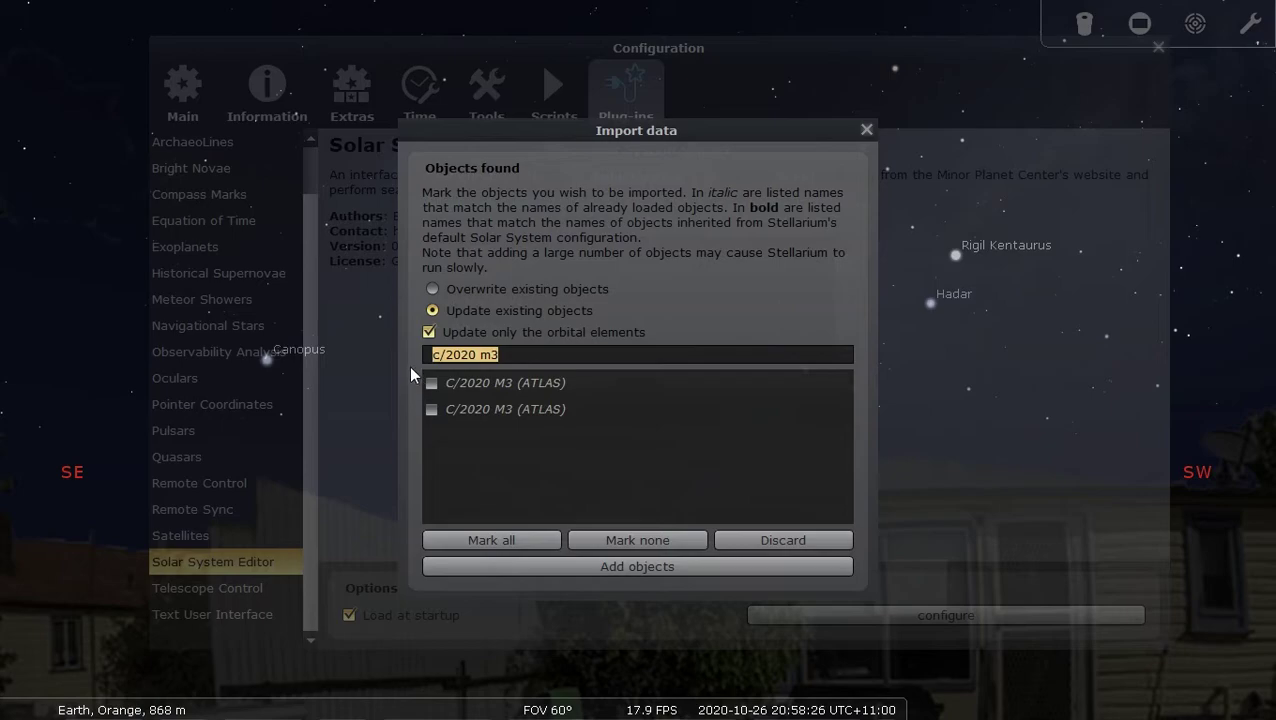
{"action": "type", "text": "c"}
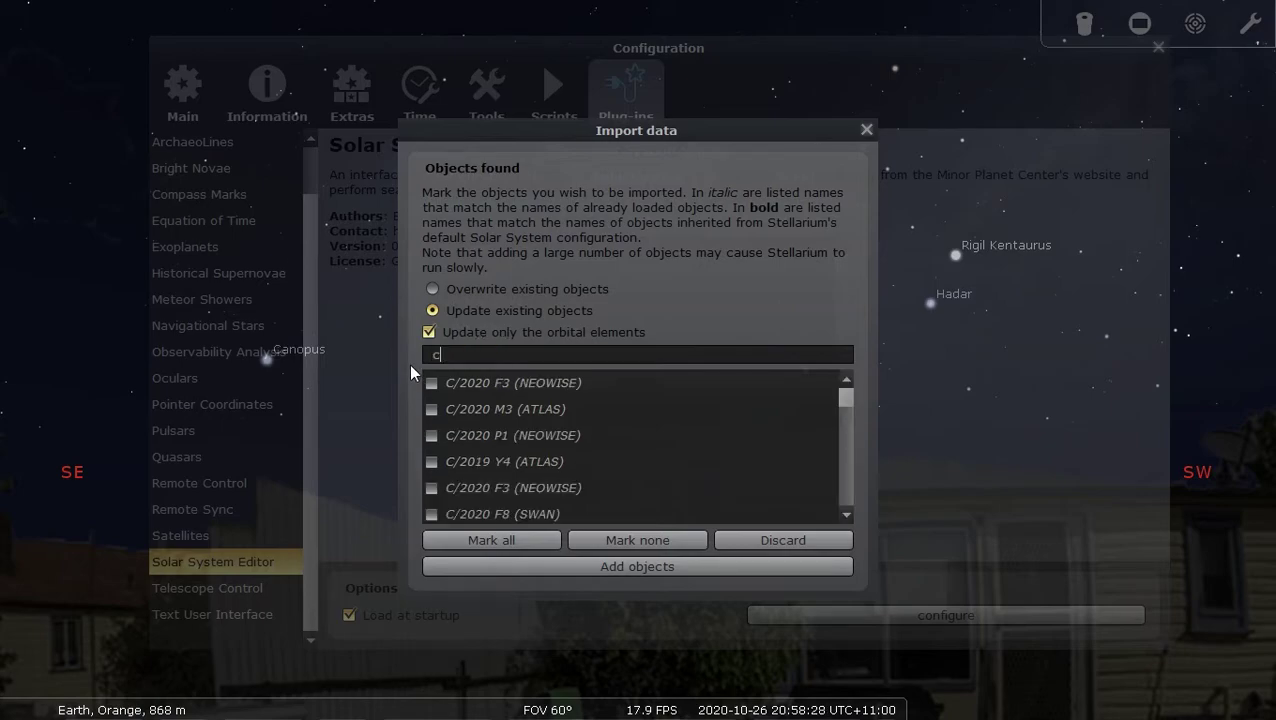
{"action": "type", "text": "/2020"}
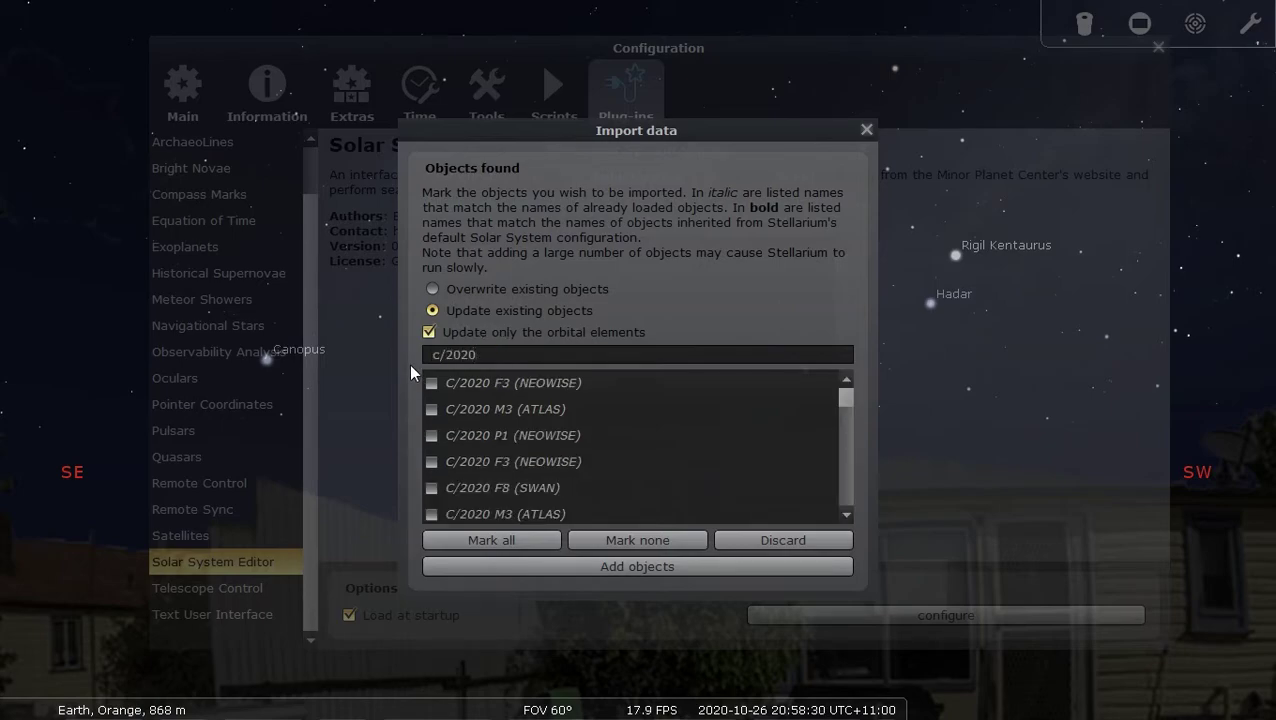
{"action": "type", "text": " 88"}
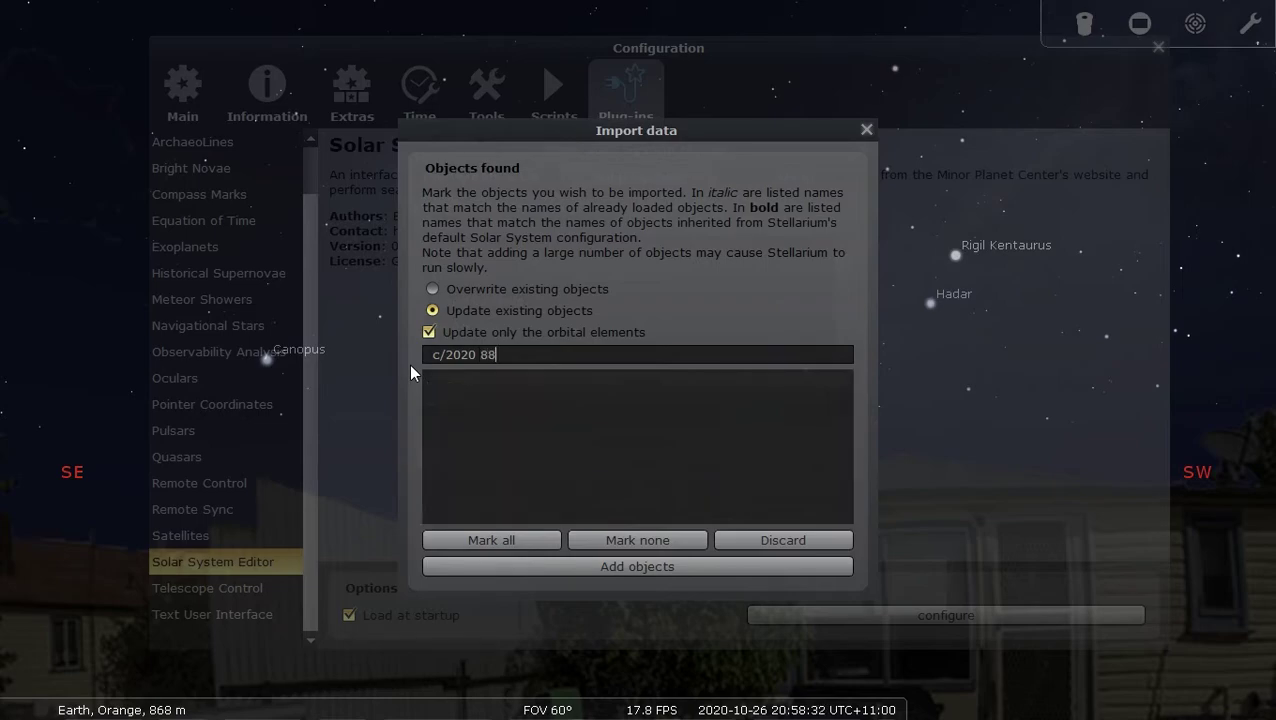
{"action": "key", "text": "BackSpace"}
{"action": "key", "text": "BackSpace"}
{"action": "key", "text": "BackSpace"}
{"action": "key", "text": "BackSpace"}
{"action": "key", "text": "BackSpace"}
{"action": "key", "text": "BackSpace"}
{"action": "key", "text": "BackSpace"}
{"action": "key", "text": "BackSpace"}
{"action": "key", "text": "BackSpace"}
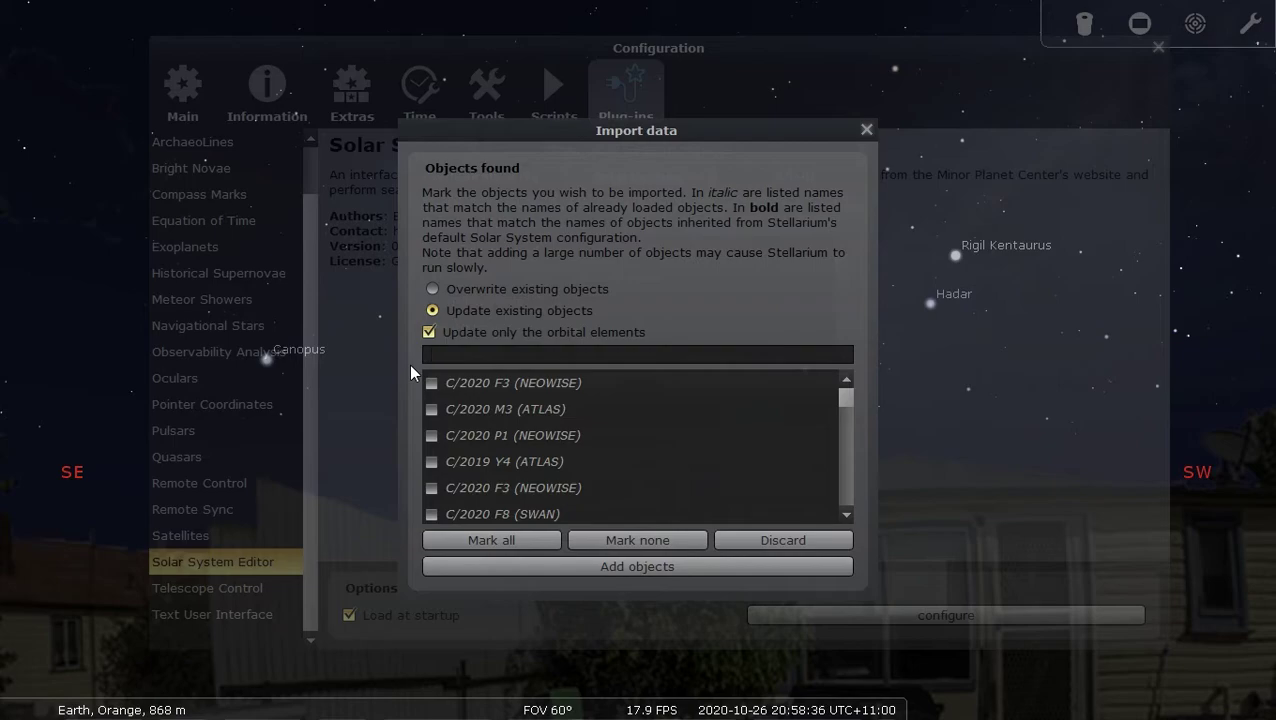
{"action": "type", "text": "88"}
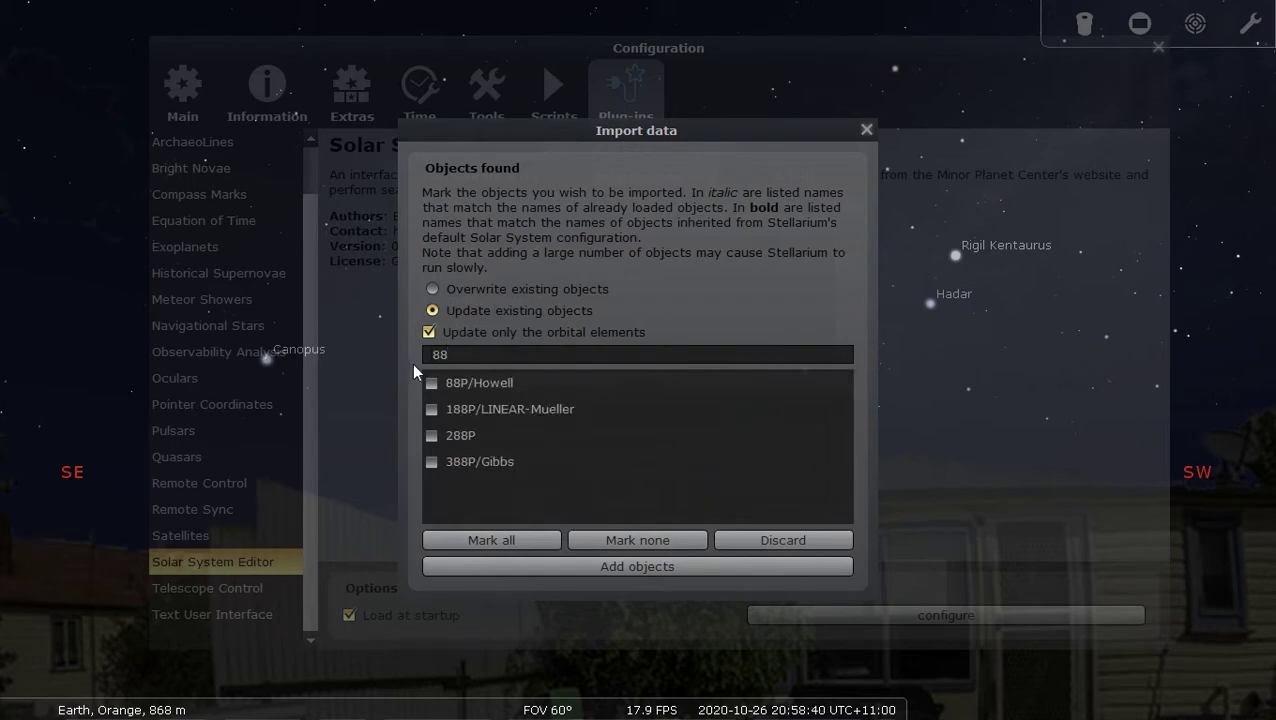
{"action": "left_click", "coordinate": [432, 384]}
{"action": "left_click", "coordinate": [635, 569]}
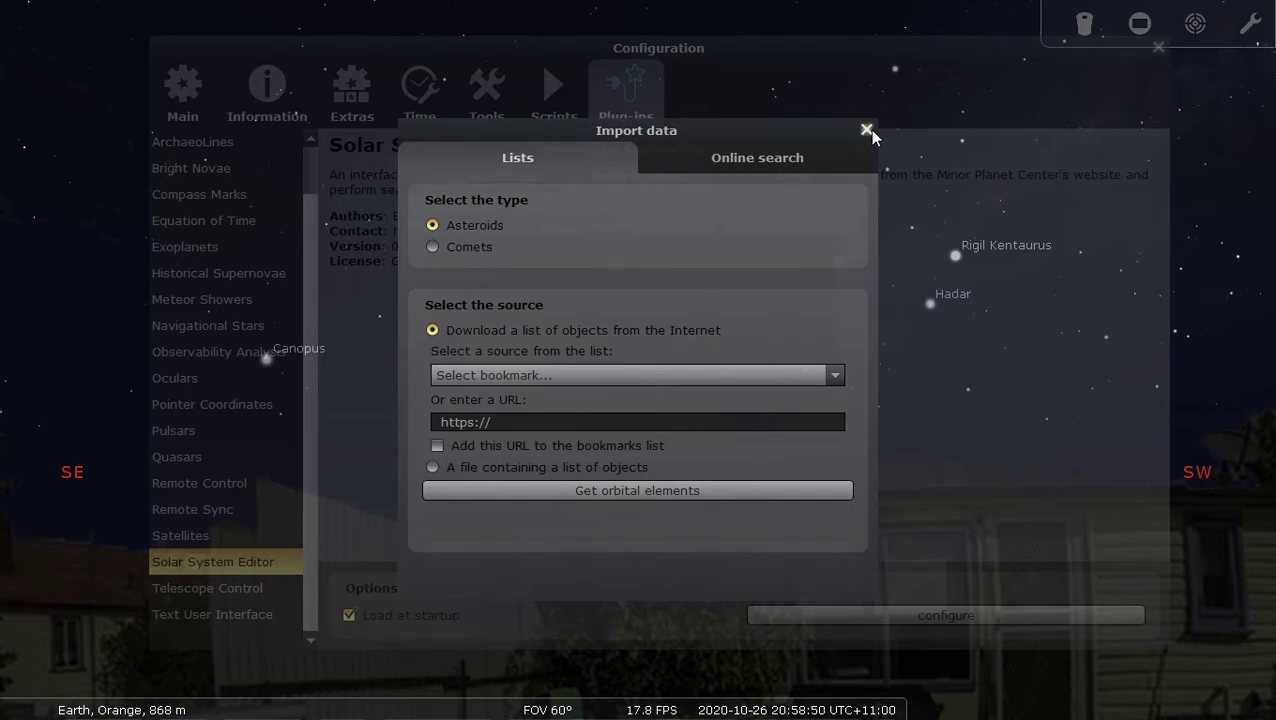
Step: Close the Import data, Minor objects and Configuration windows and turn the view to north
{"action": "left_click", "coordinate": [867, 130]}
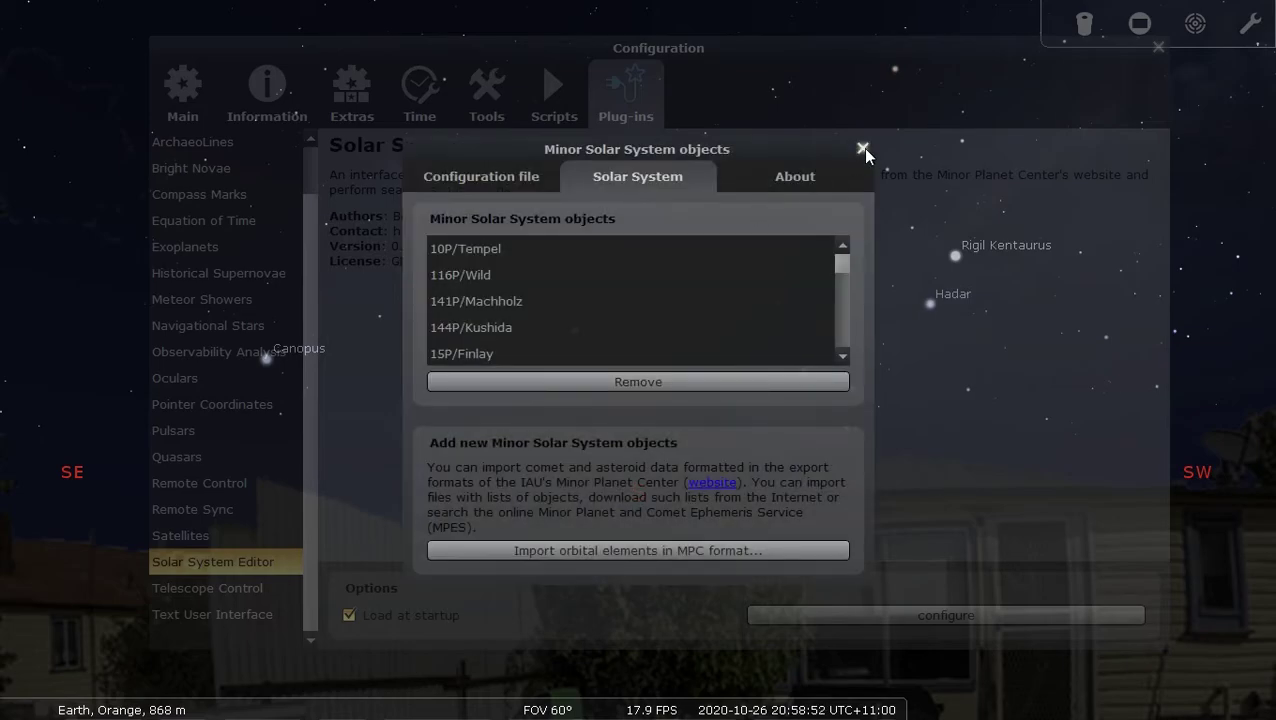
{"action": "left_click", "coordinate": [862, 148]}
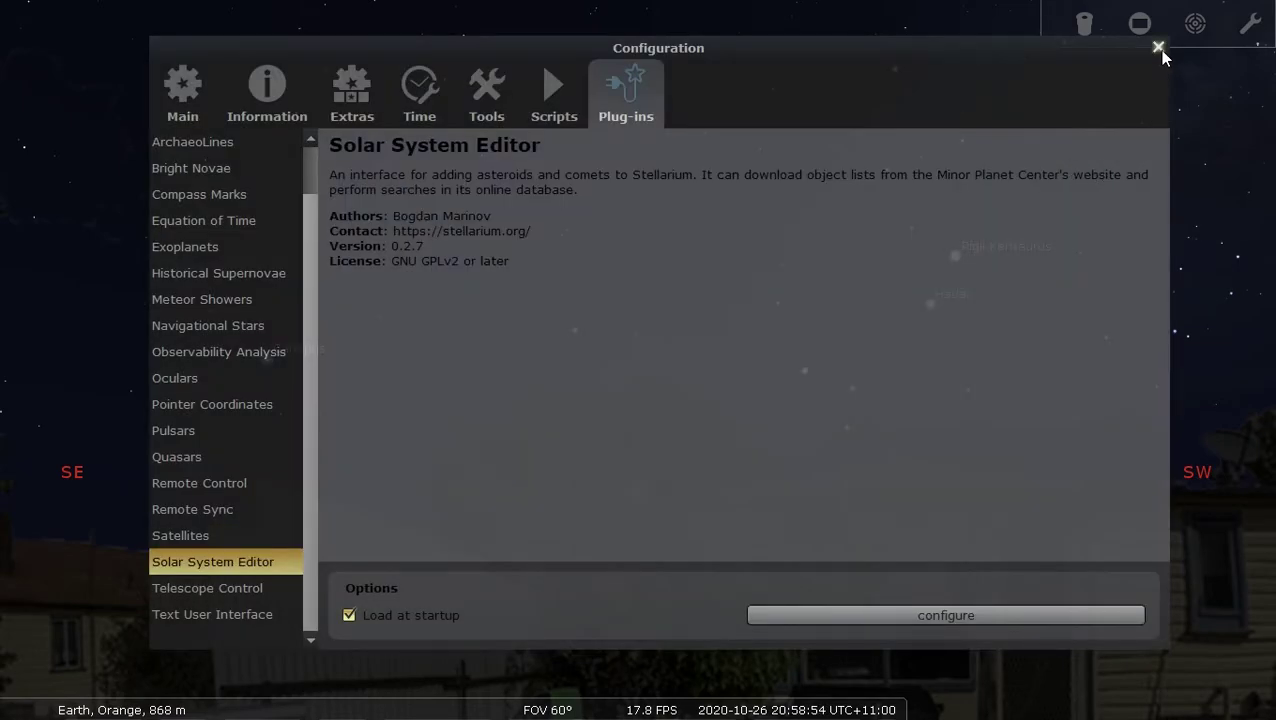
{"action": "left_click", "coordinate": [1159, 50]}
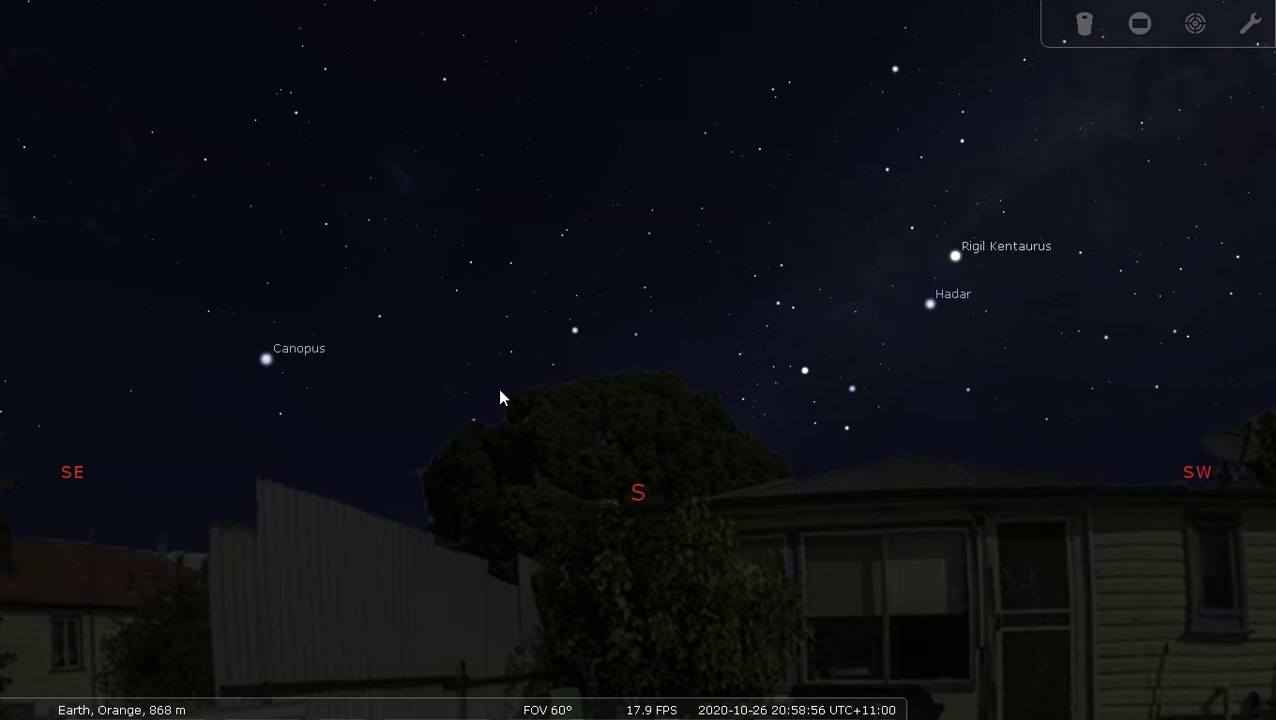
{"action": "left_click_drag", "start_coordinate": [492, 418], "coordinate": [988, 478]}
{"action": "left_click_drag", "start_coordinate": [399, 339], "coordinate": [715, 302]}
{"action": "left_click_drag", "start_coordinate": [54, 484], "coordinate": [533, 379]}
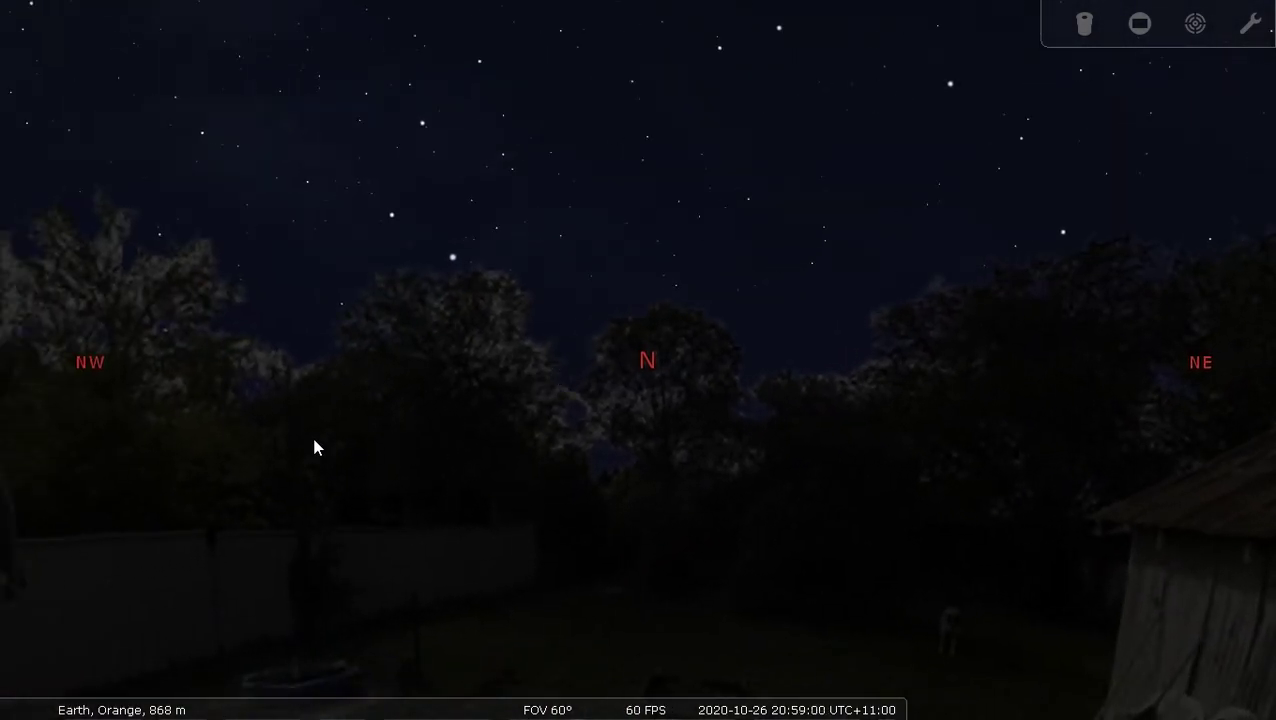
Step: Search for comet 'c/2020 m3' in the object search
{"action": "mouse_move", "coordinate": [12, 476]}
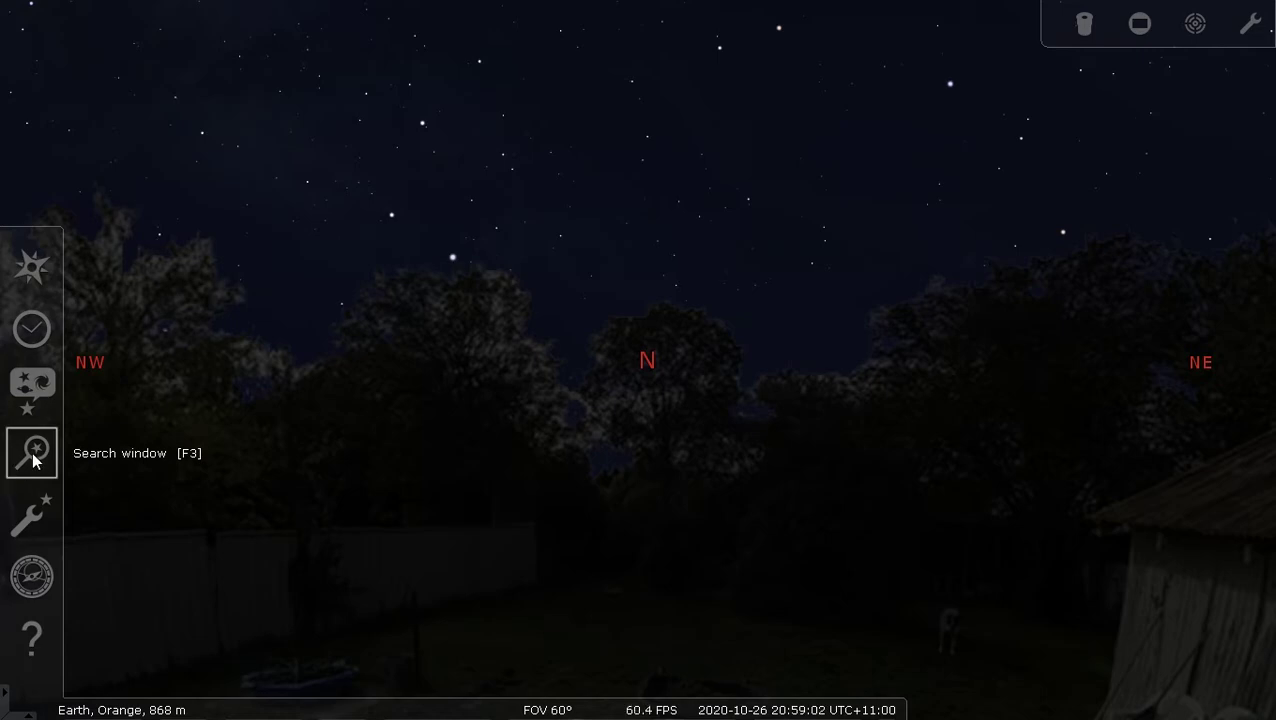
{"action": "left_click", "coordinate": [33, 455]}
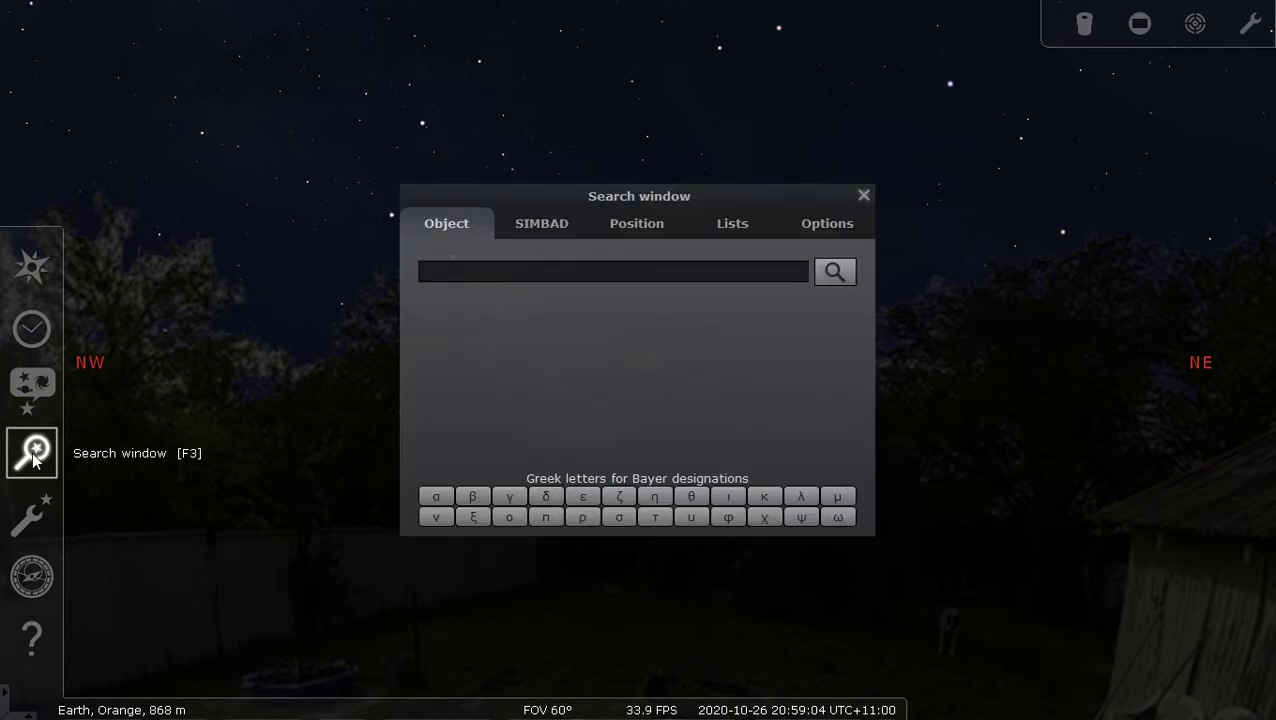
{"action": "type", "text": "c/2020"}
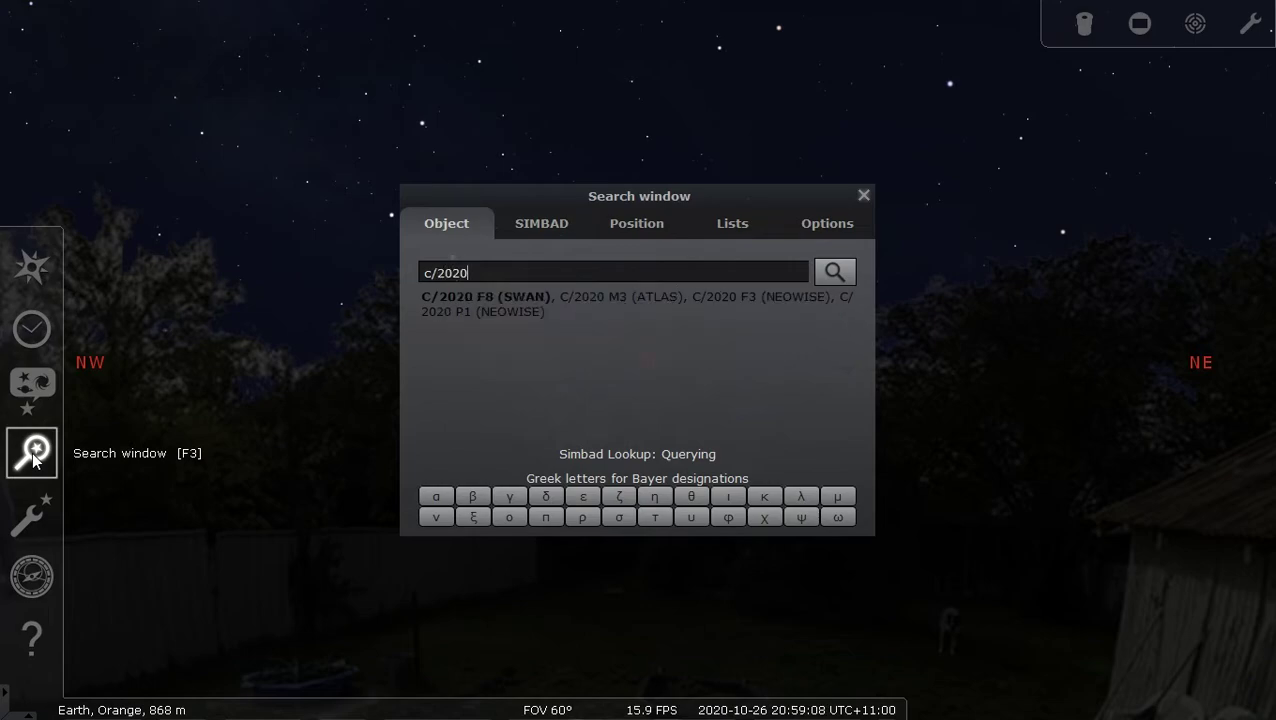
{"action": "type", "text": " m3"}
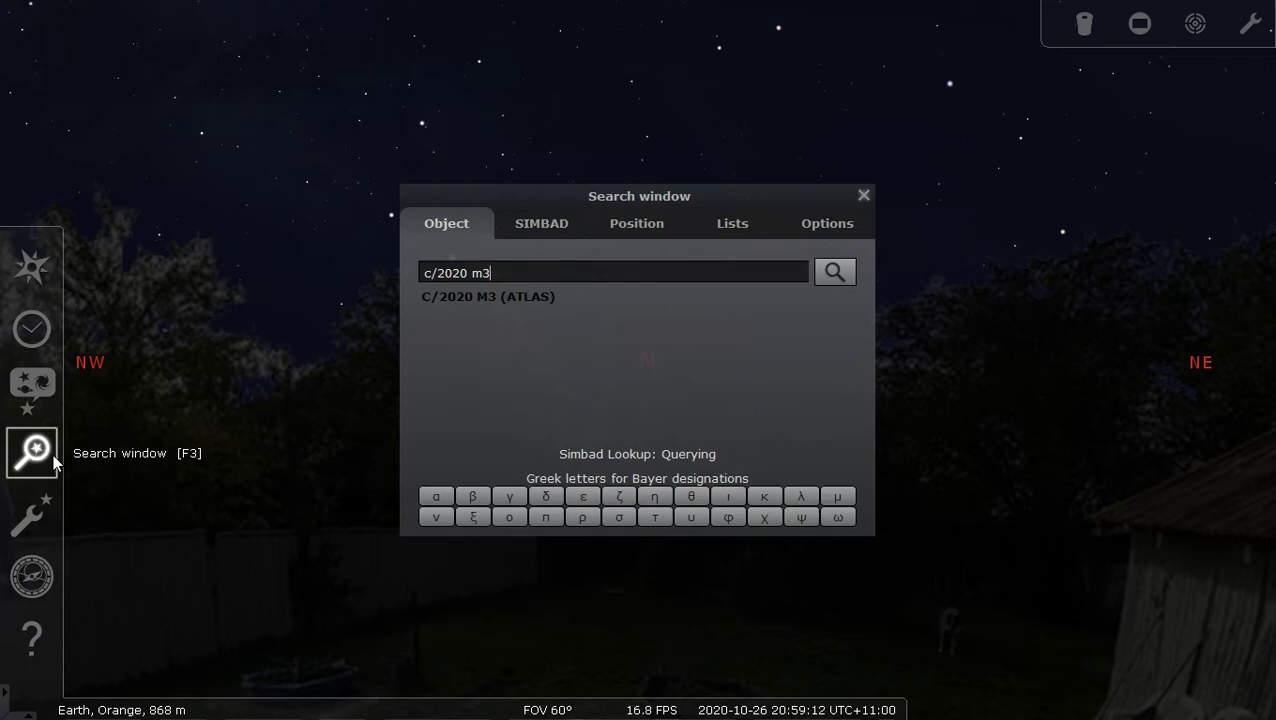
Step: Centre on C/2020 M3 (ATLAS), fast-forward time until it's high near Rigel, then restore normal rate
{"action": "left_click", "coordinate": [834, 275]}
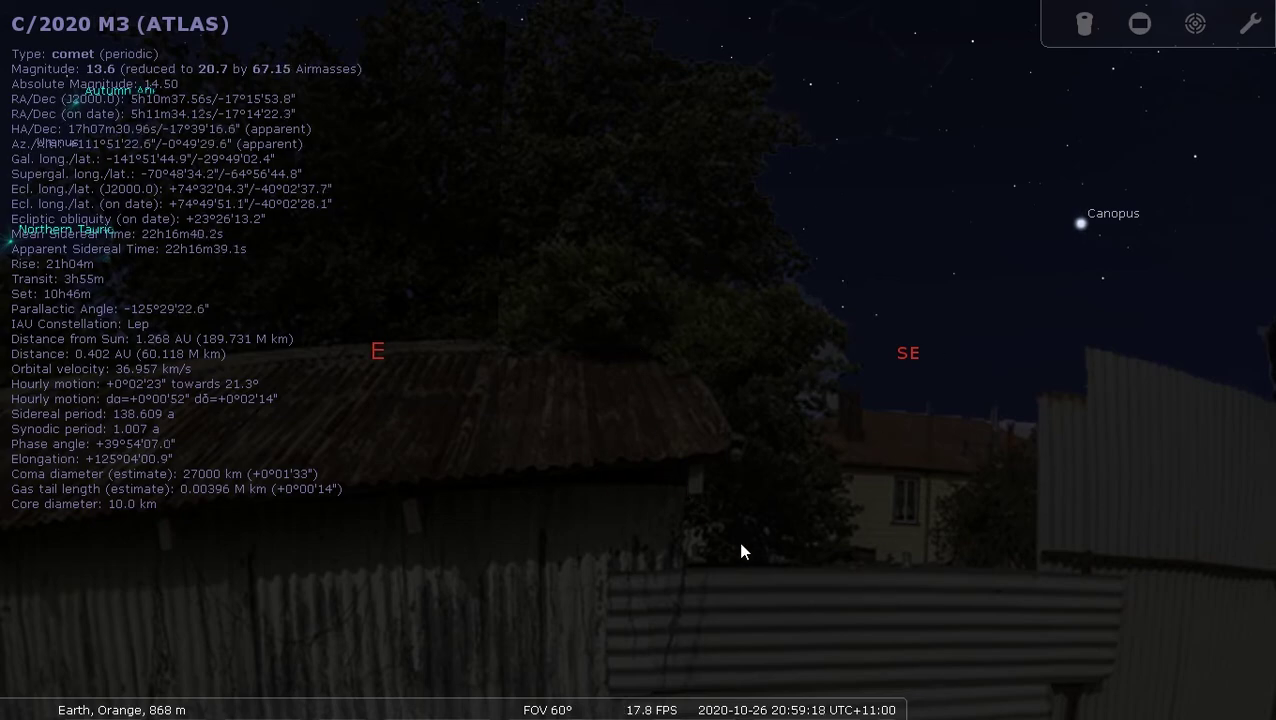
{"action": "left_click", "coordinate": [852, 701]}
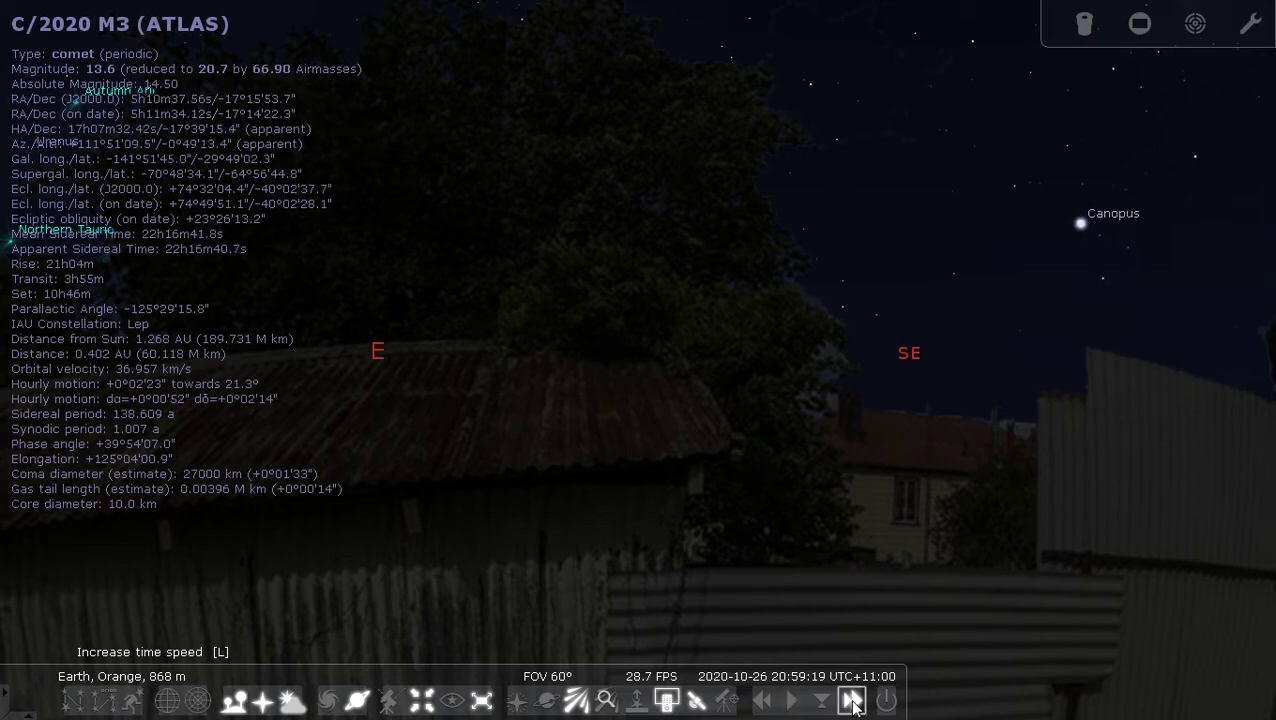
{"action": "left_click", "coordinate": [852, 701]}
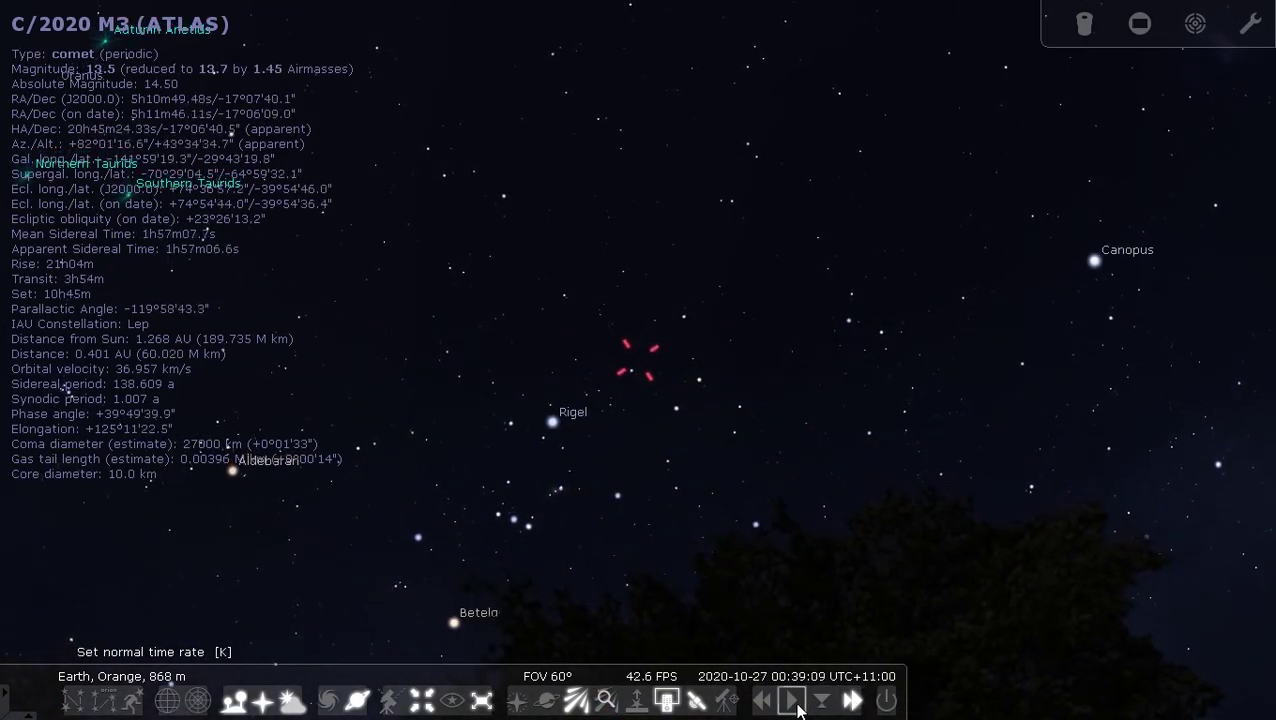
{"action": "left_click", "coordinate": [794, 702]}
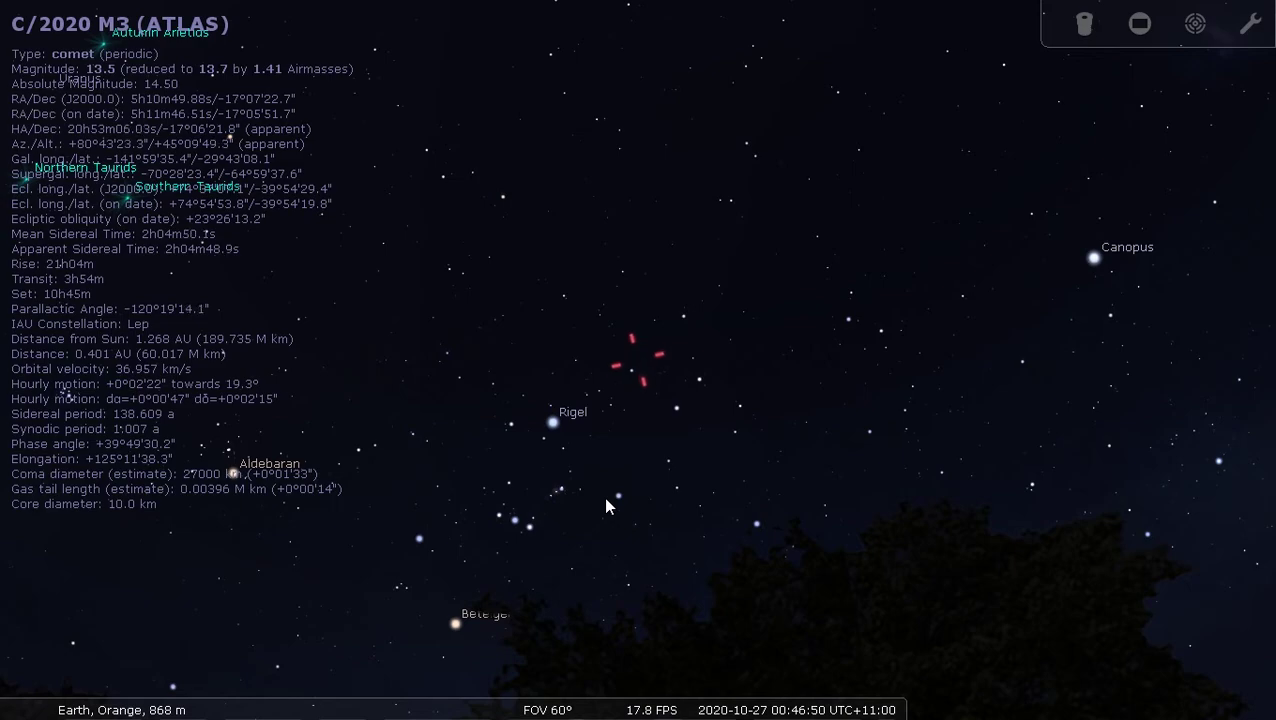
Step: Deselect the comet and zoom out to about 117°, framing the north-eastern horizon
{"action": "right_click", "coordinate": [651, 500]}
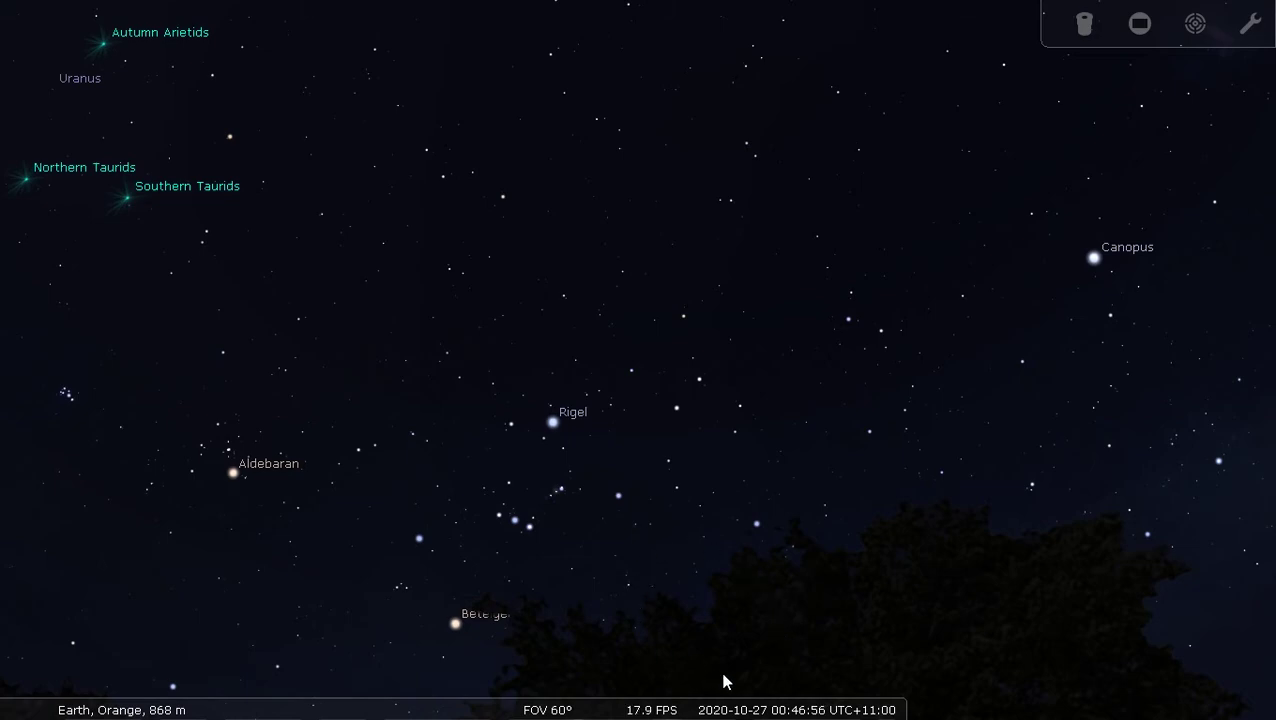
{"action": "scroll", "coordinate": [644, 520], "scroll_direction": "down", "scroll_amount": 5}
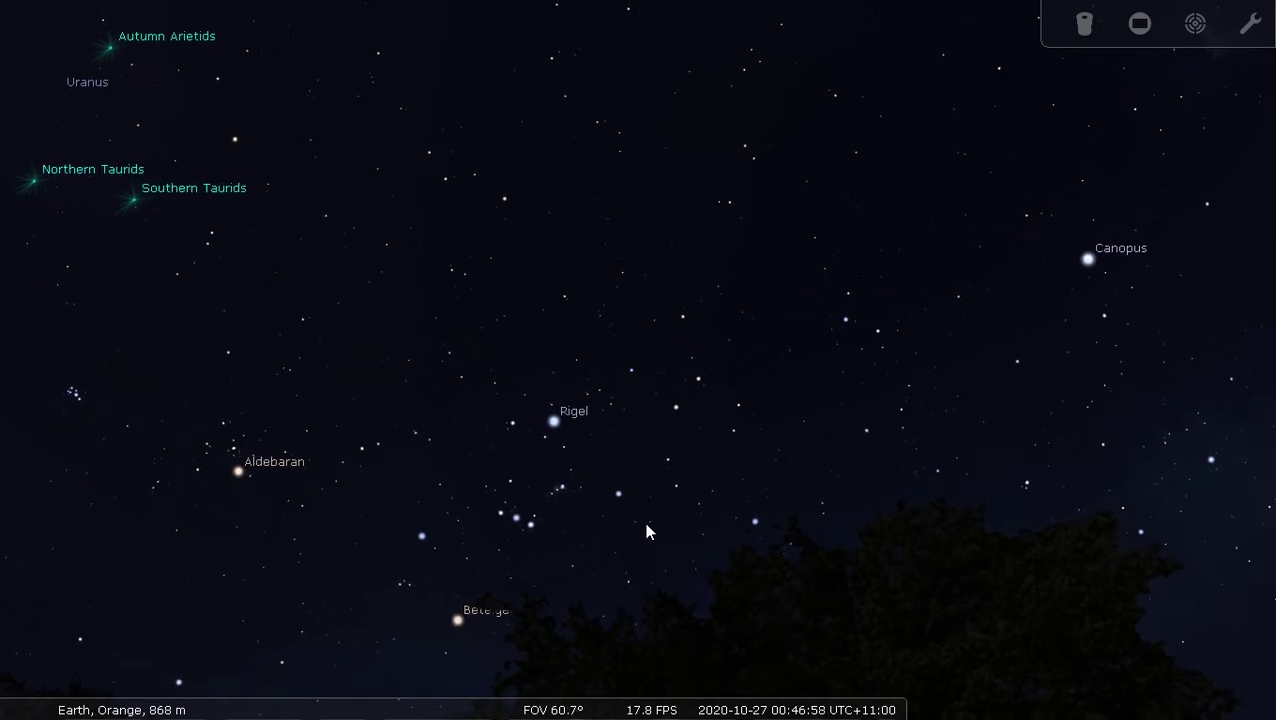
{"action": "left_click_drag", "start_coordinate": [611, 553], "coordinate": [797, 498]}
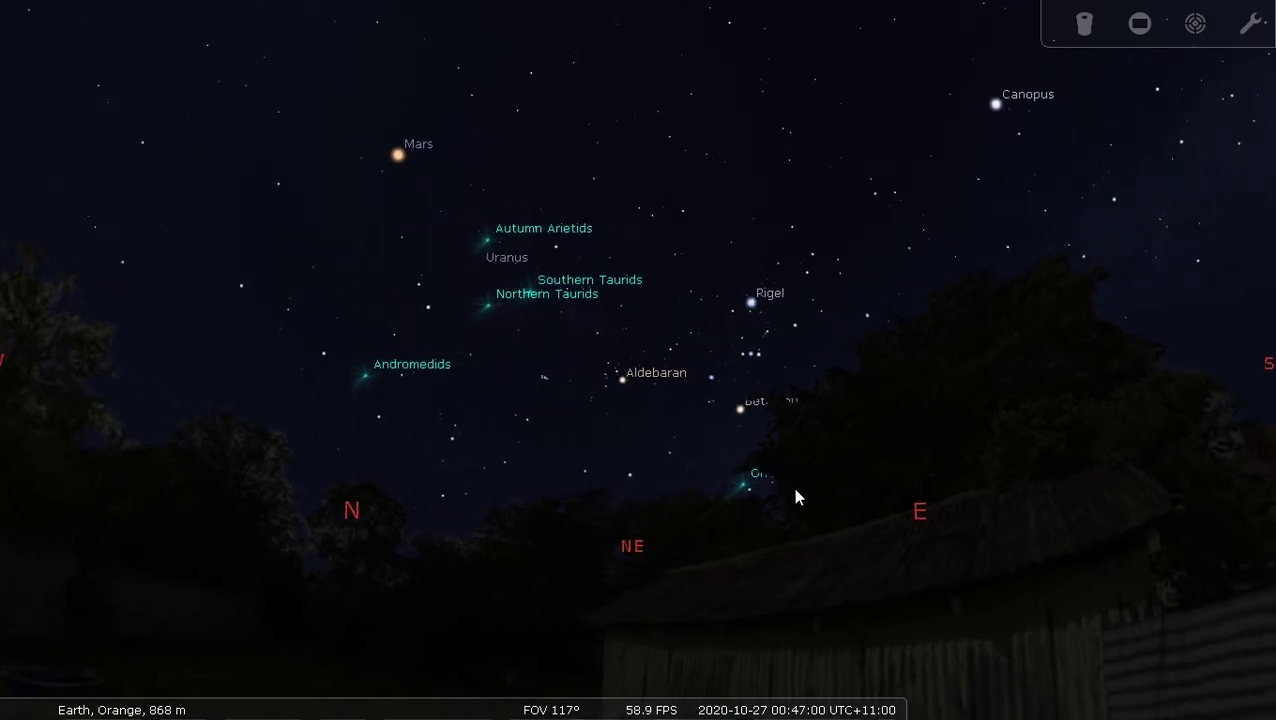